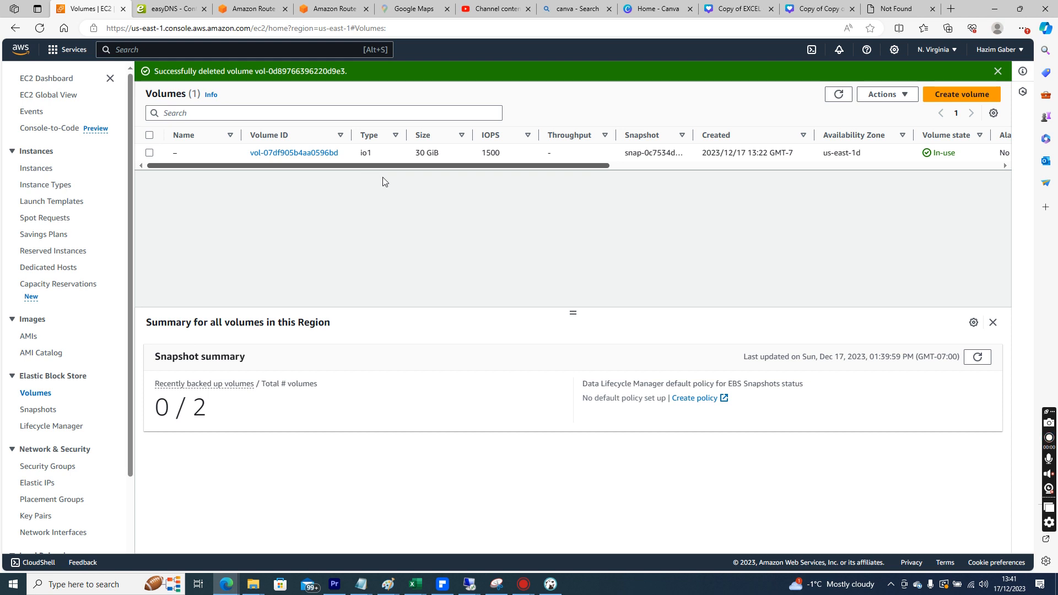
Check the Availability Zone of the running EC2 server instance
click(38, 172)
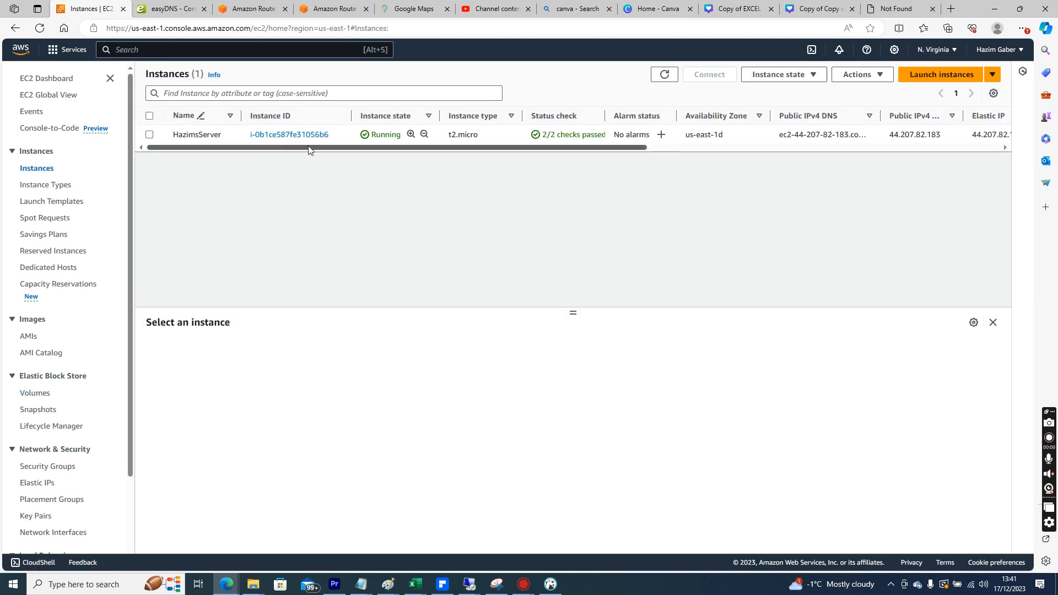
drag(305, 149, 403, 149)
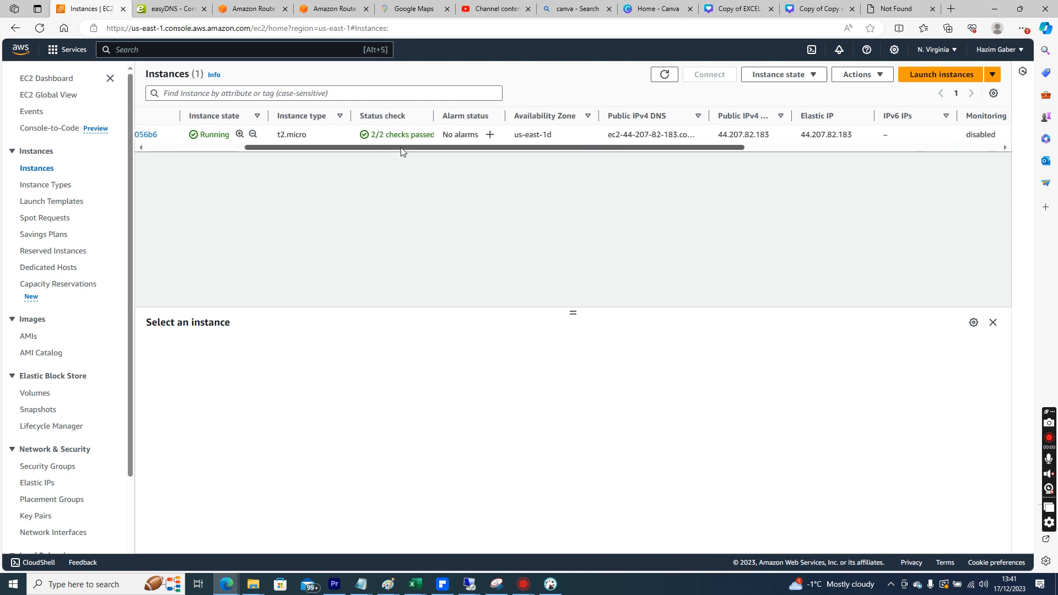
drag(547, 134, 513, 135)
click(552, 136)
drag(552, 135, 548, 135)
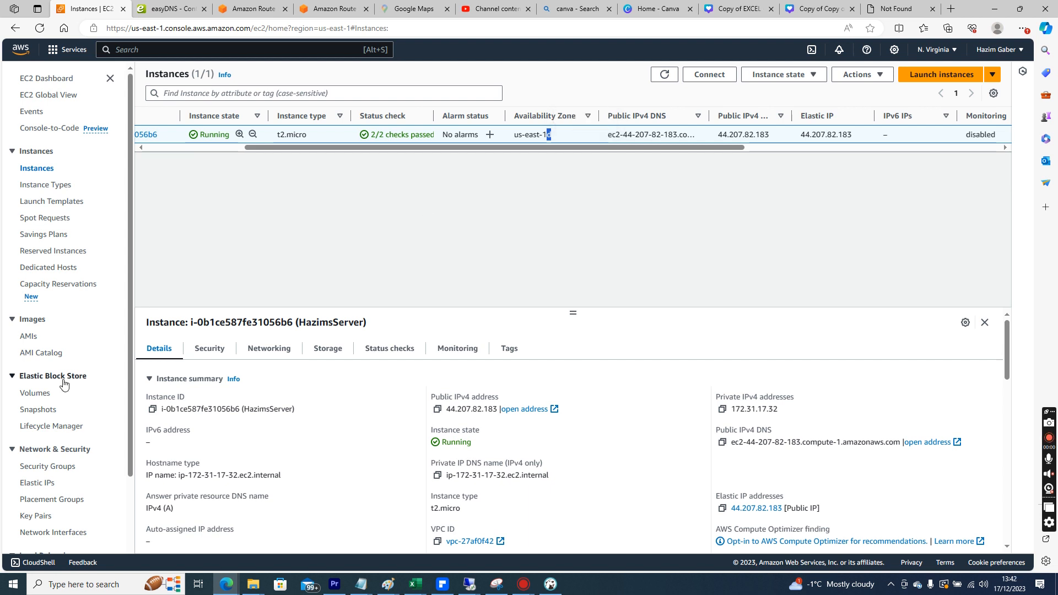
Start creating a new EBS volume and set its type to General Purpose SSD (gp2)
click(36, 394)
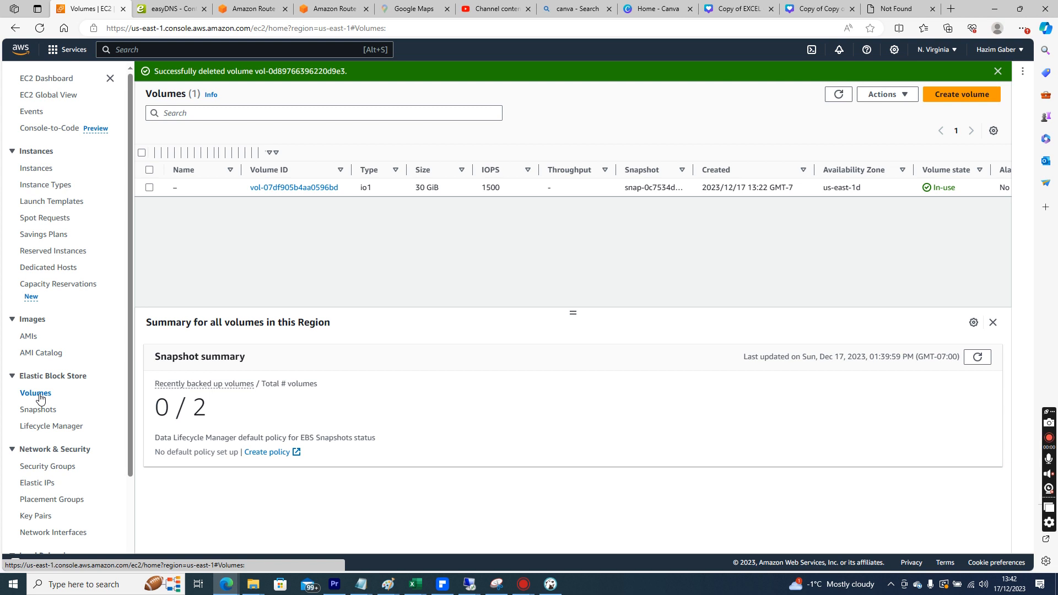
drag(574, 166, 500, 173)
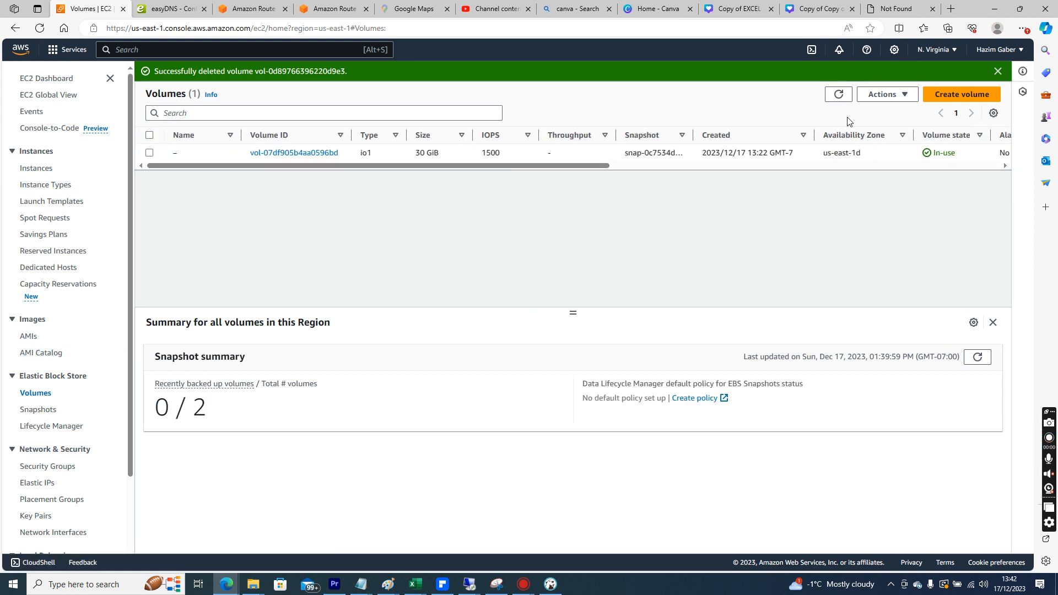
click(949, 103)
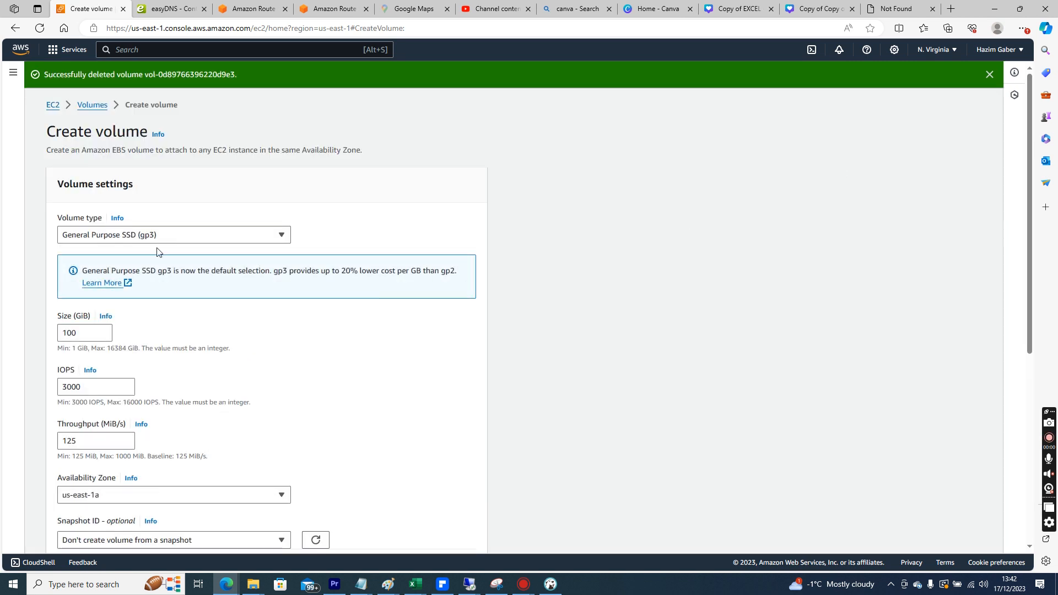
click(149, 236)
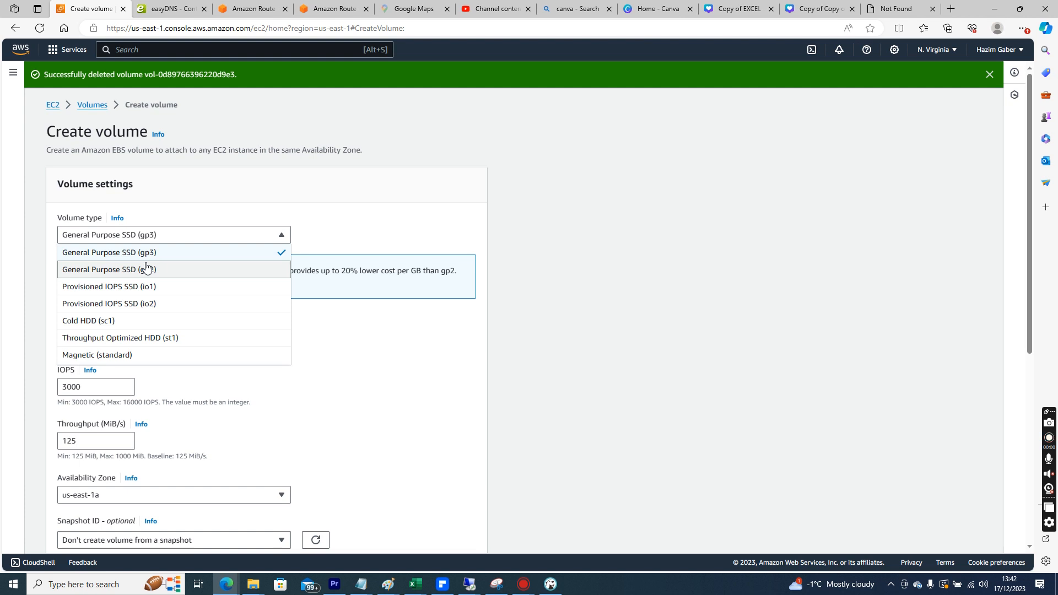
click(169, 291)
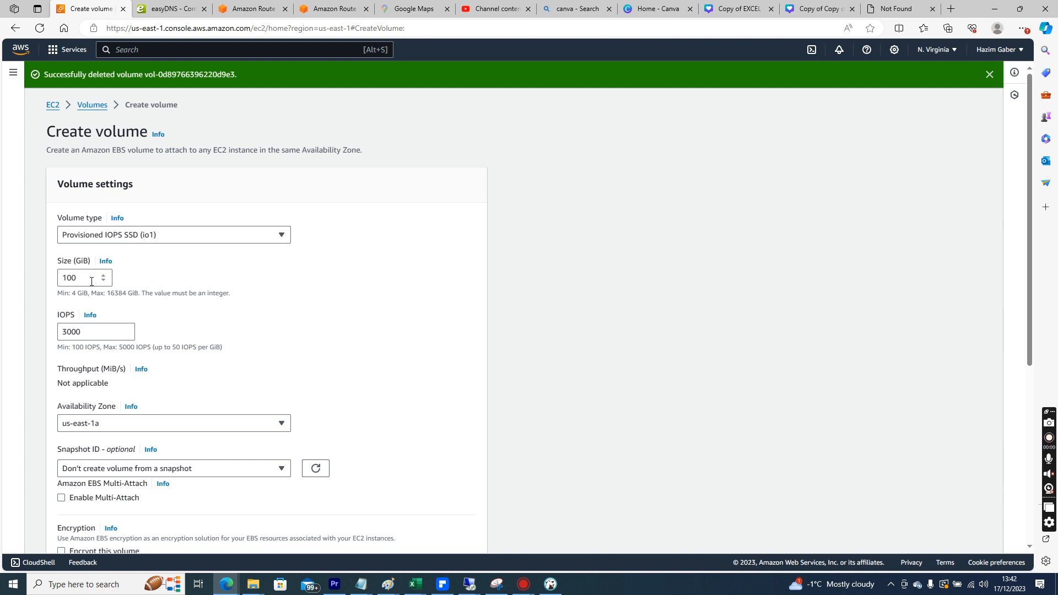
click(147, 237)
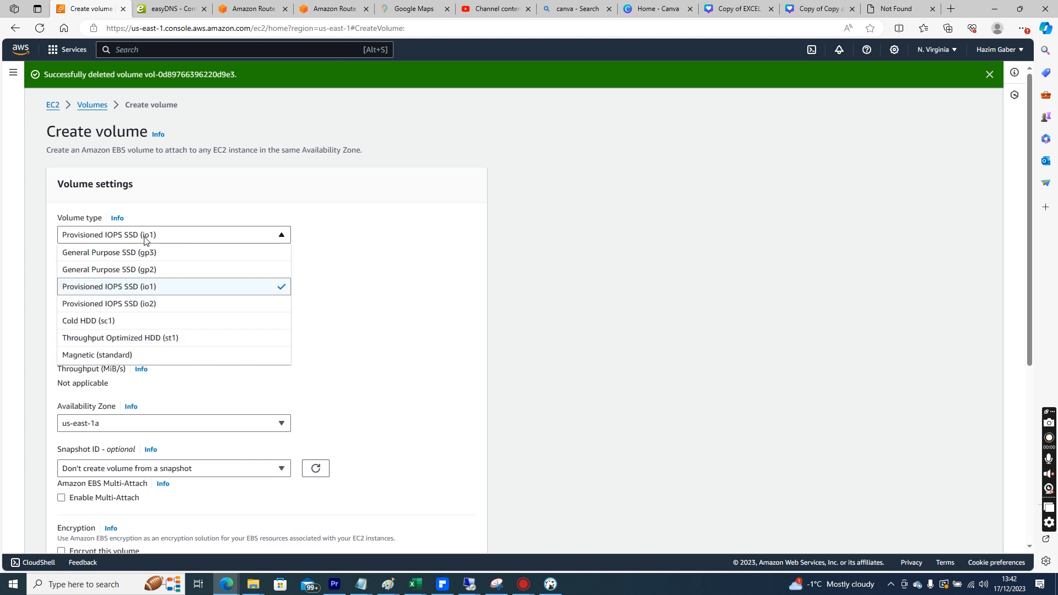
click(146, 270)
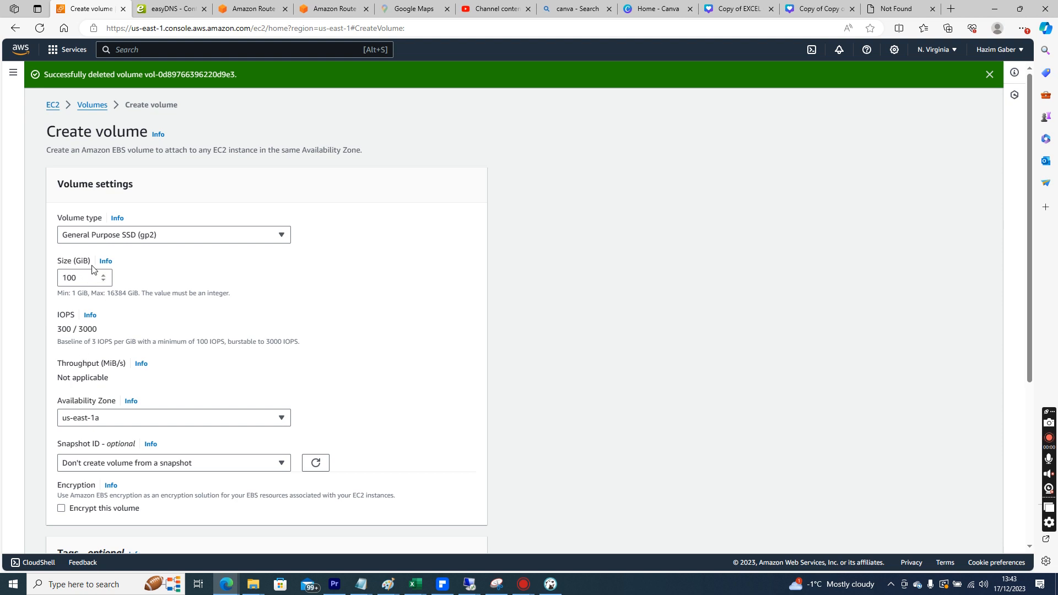
Try volume sizes of 10, 1000, 100 and 5 GiB to compare the resulting gp2 IOPS
click(87, 282)
click(187, 304)
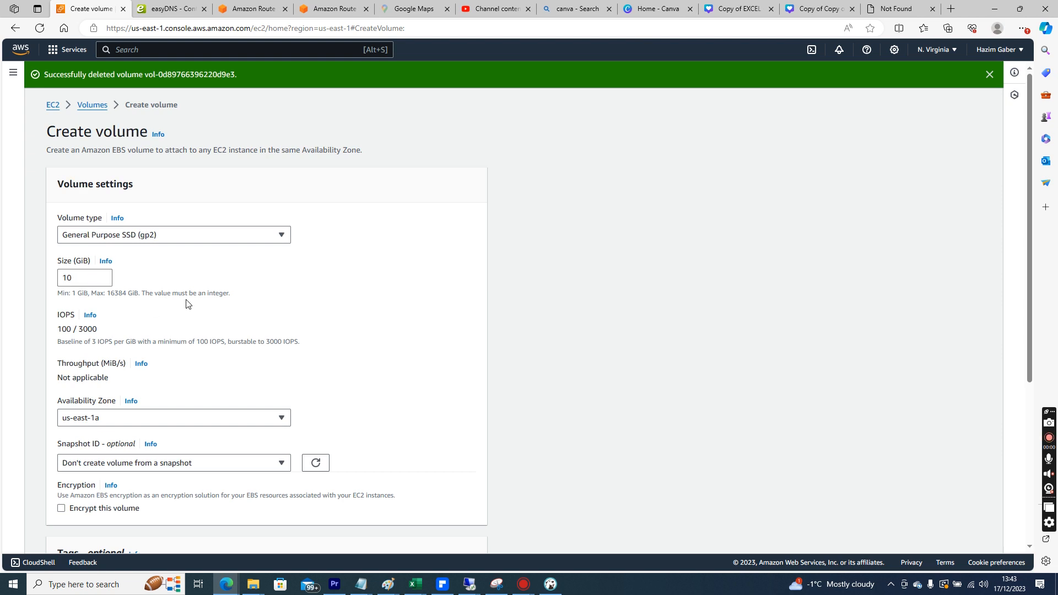
click(90, 279)
text(0)
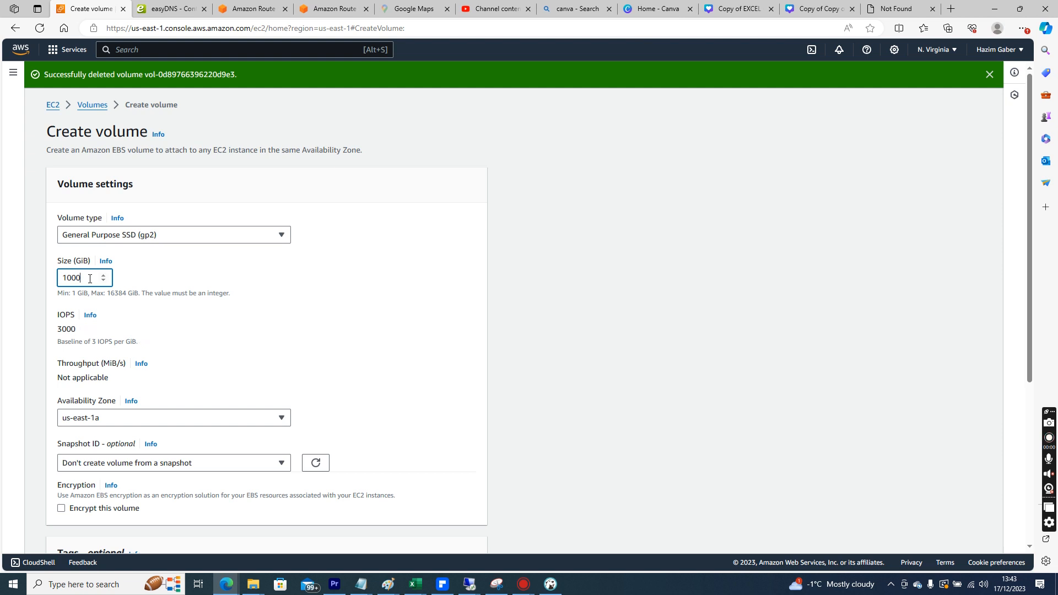
key(BackSpace)
key(BackSpace)
key(BackSpace)
text(0)
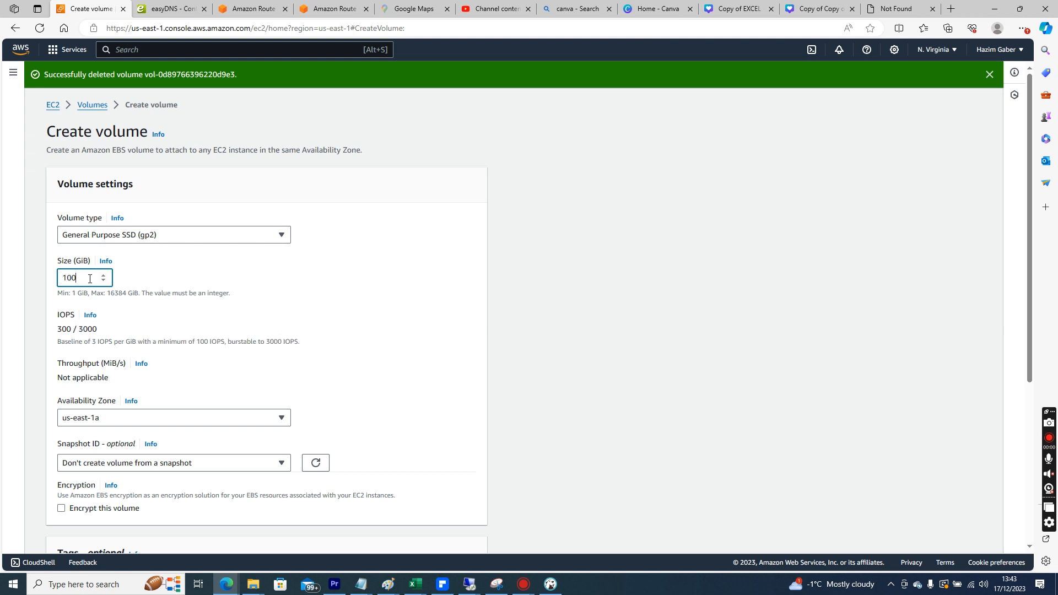
key(BackSpace)
key(BackSpace)
key(BackSpace)
text(0)
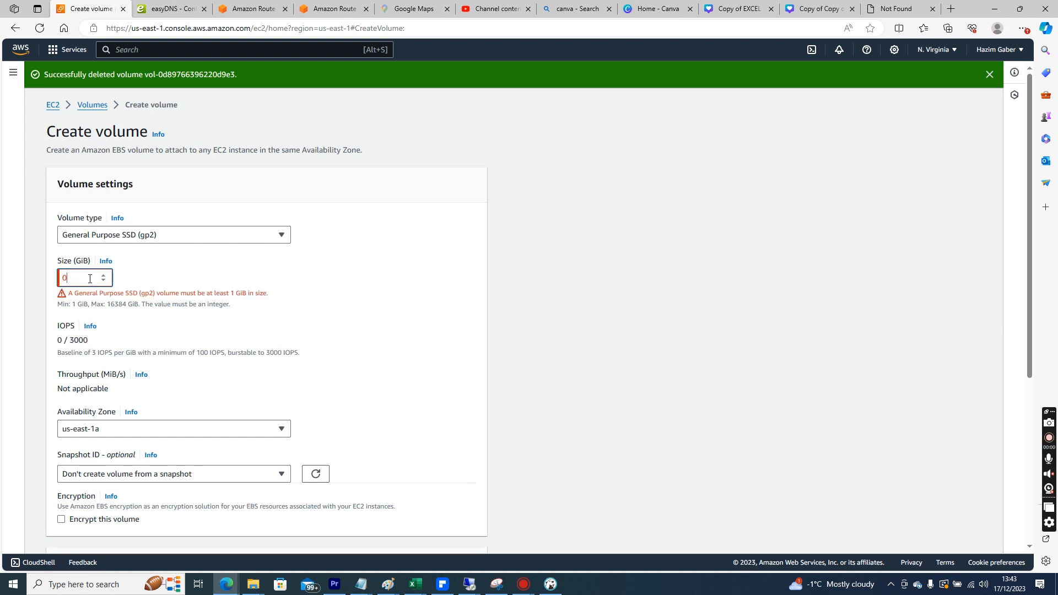
key(BackSpace)
text(5)
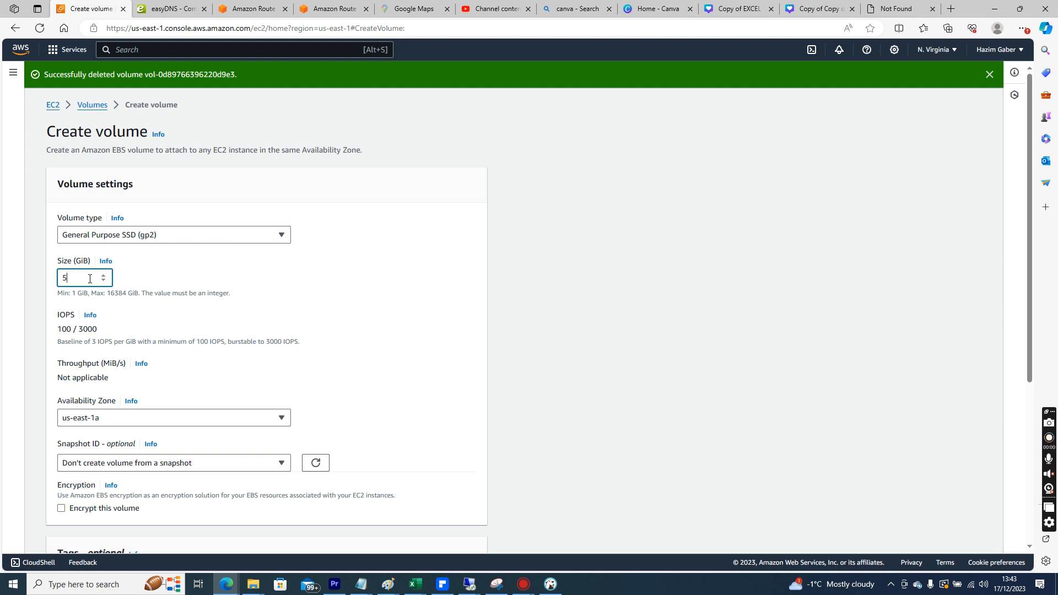
key(BackSpace)
text(0)
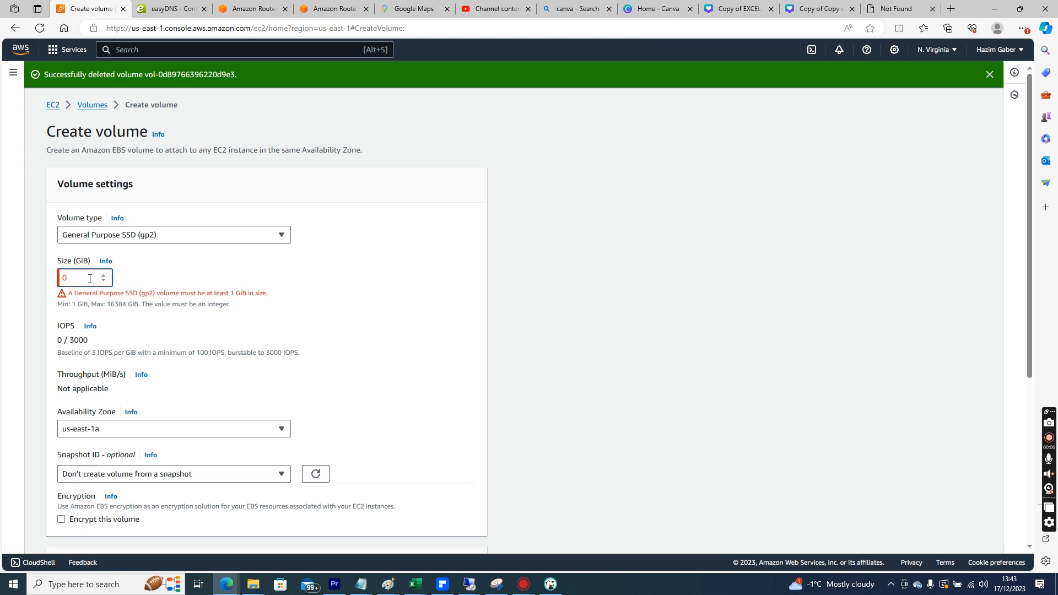
Set the gp2 volume's size to 100 GiB and review the IOPS baseline description
key(BackSpace)
text(100)
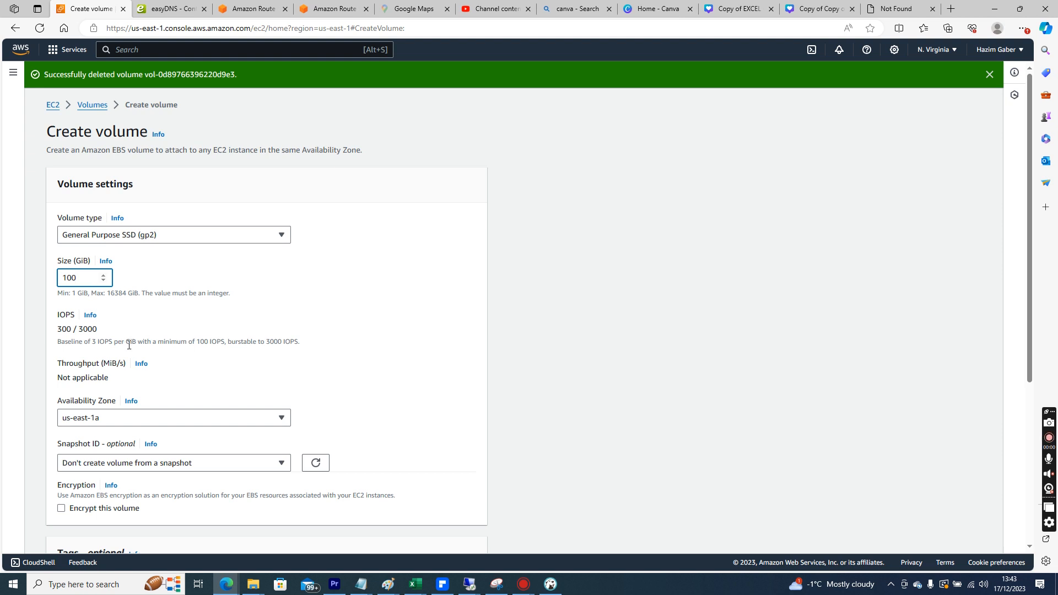
drag(142, 342, 236, 345)
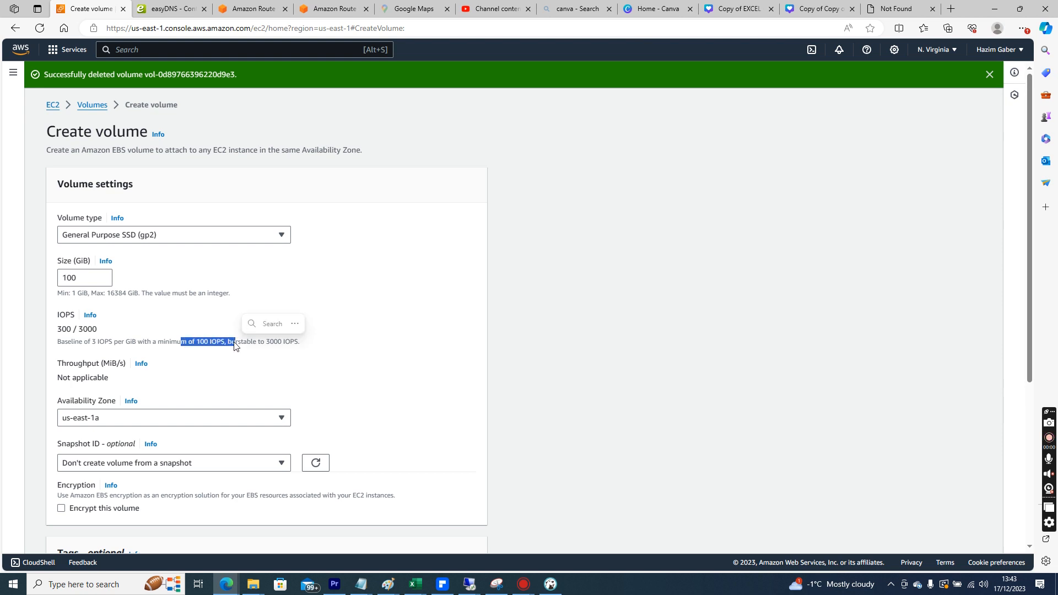
click(302, 348)
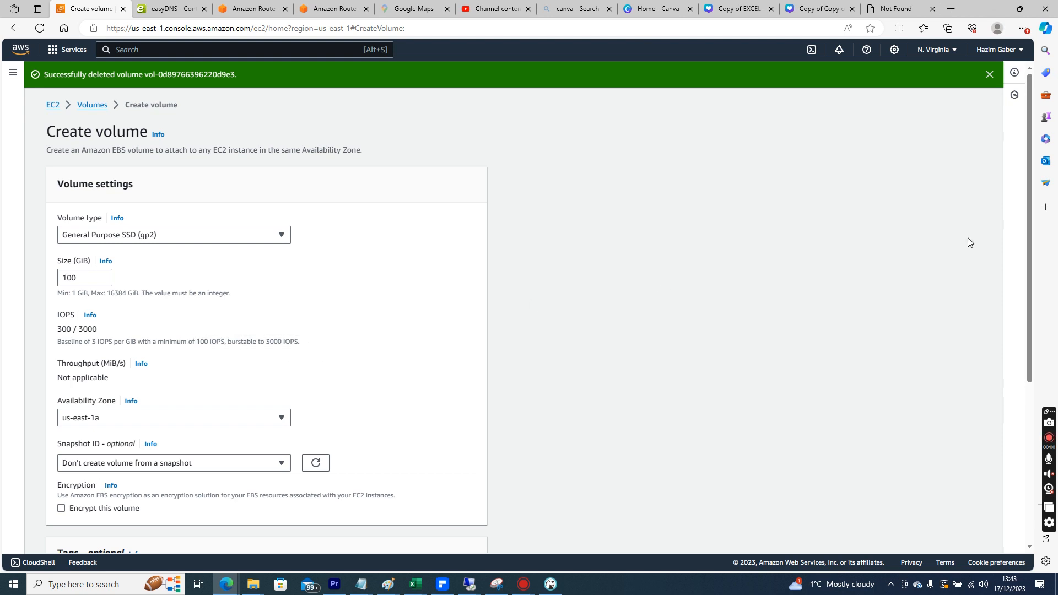
Set the new volume's Availability Zone to us-east-1d
drag(1028, 249, 1024, 309)
scroll(1024, 313, down, 2)
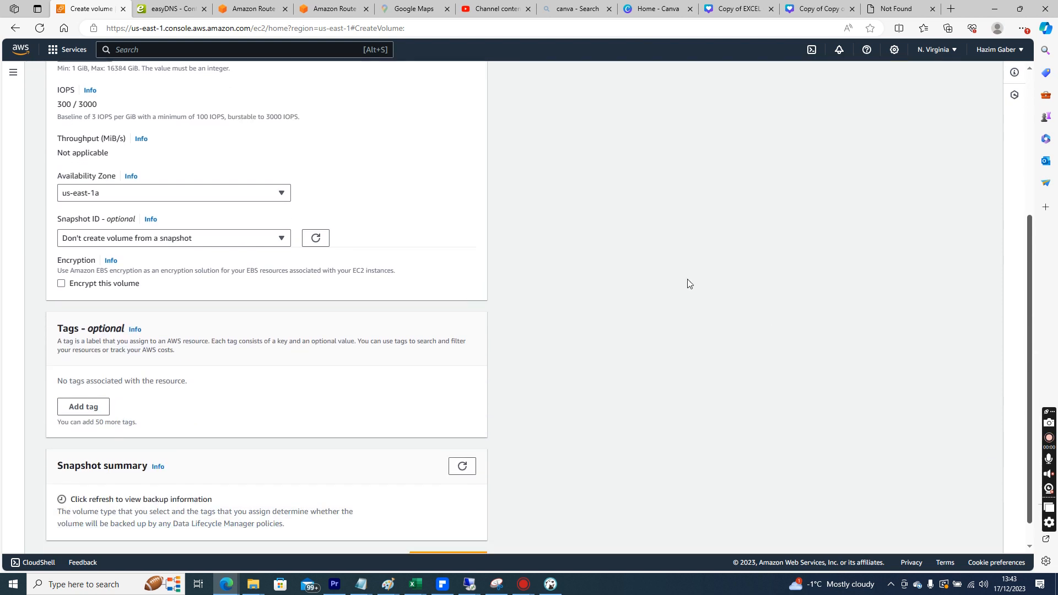
click(234, 198)
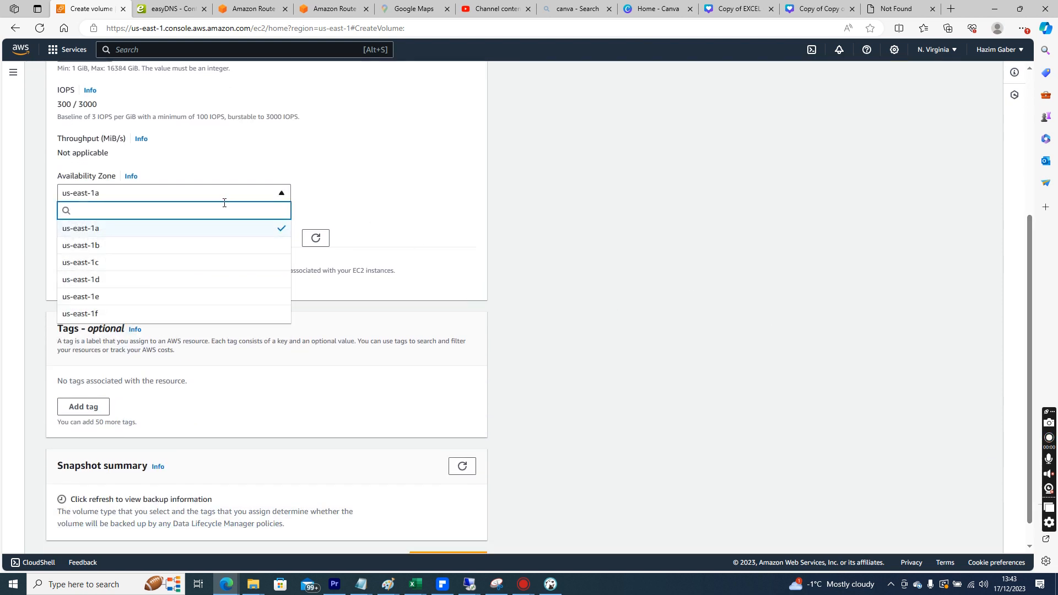
click(98, 281)
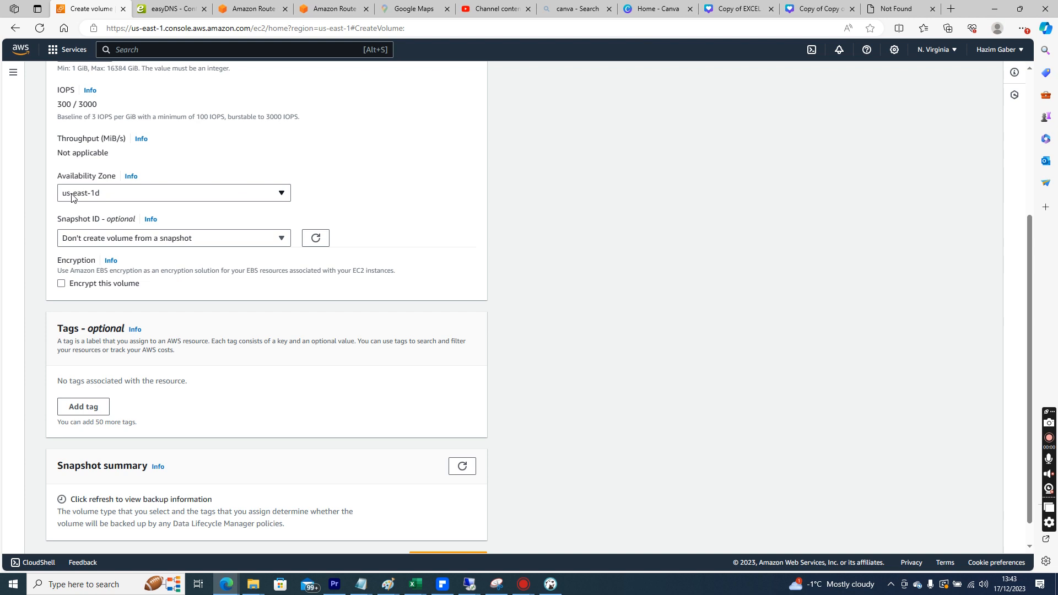
Browse the available snapshots, keep "Don't create volume from a snapshot" and create the volume
click(179, 243)
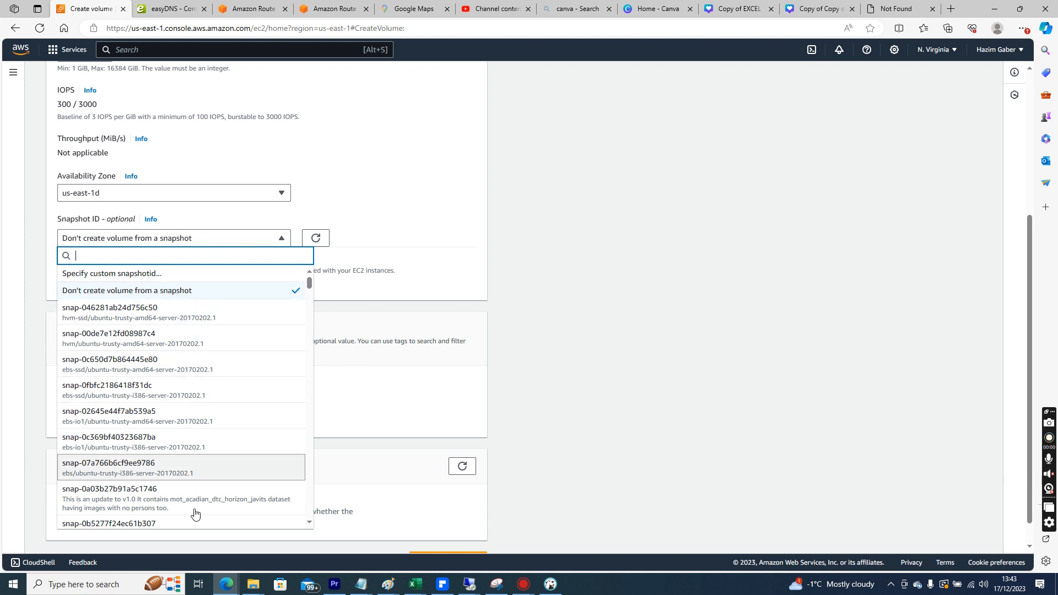
scroll(309, 361, down, 10)
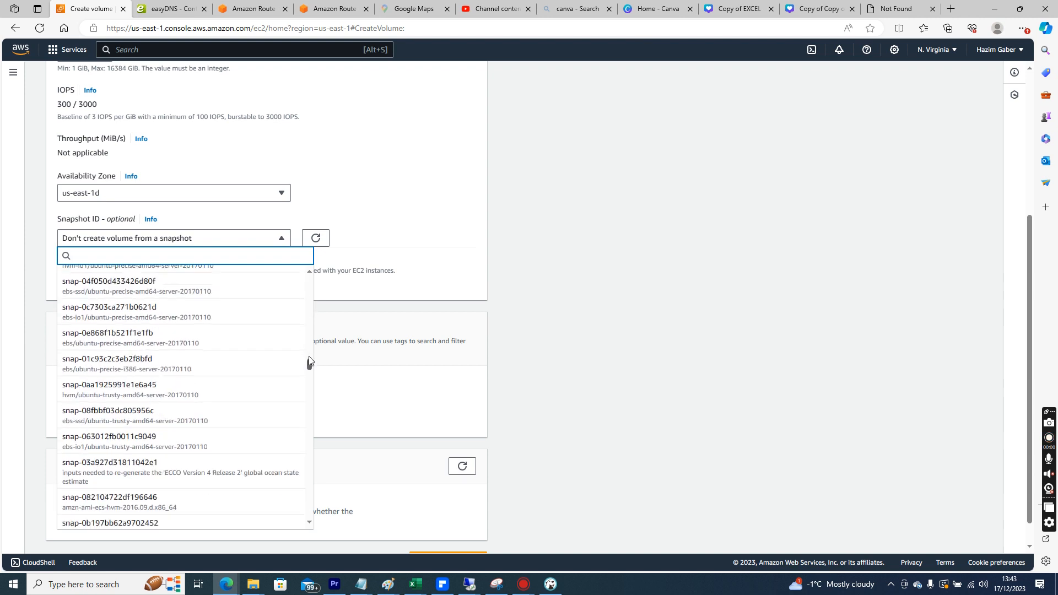
click(601, 249)
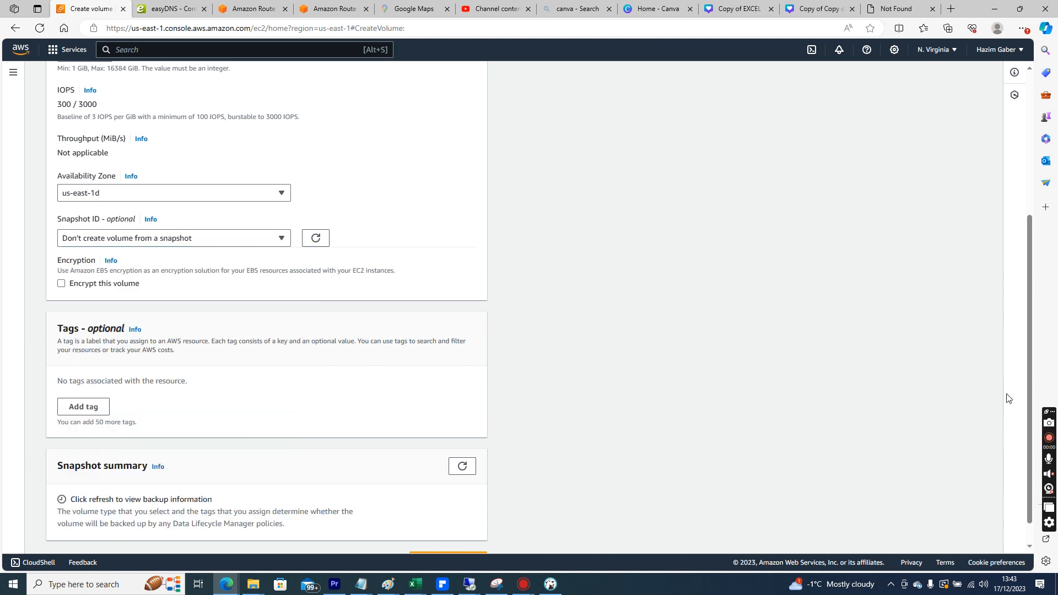
drag(1029, 375, 709, 415)
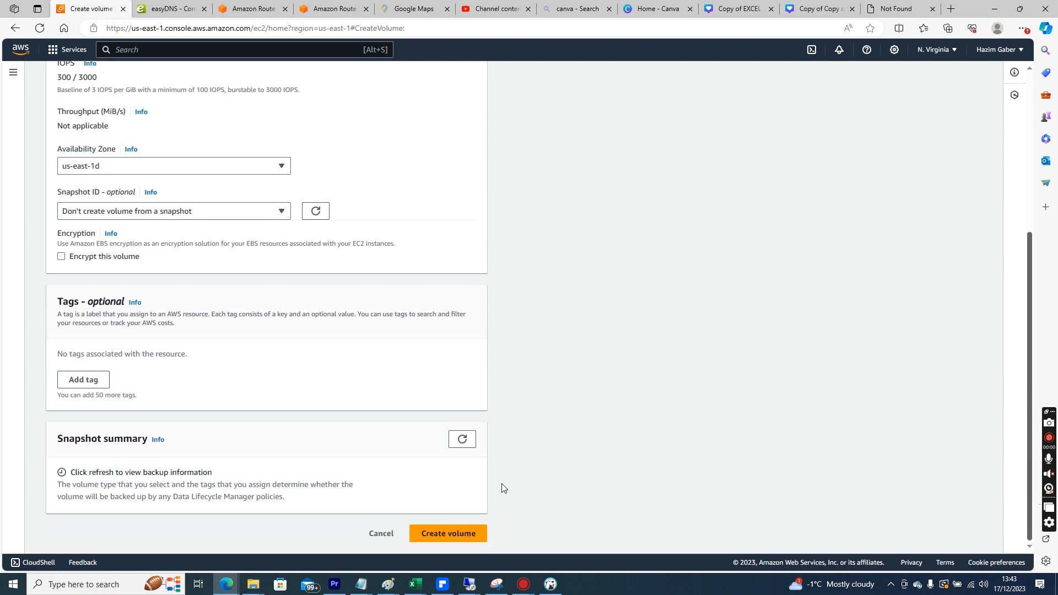
click(463, 538)
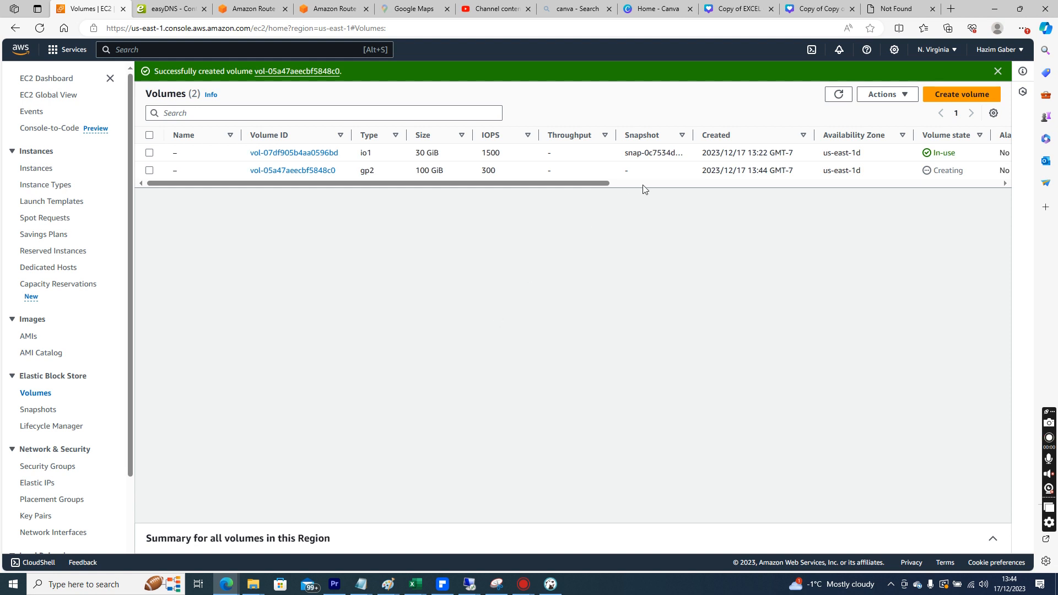
Refresh the volumes list and check the new volume's state and attached instances
click(657, 185)
drag(658, 186, 524, 187)
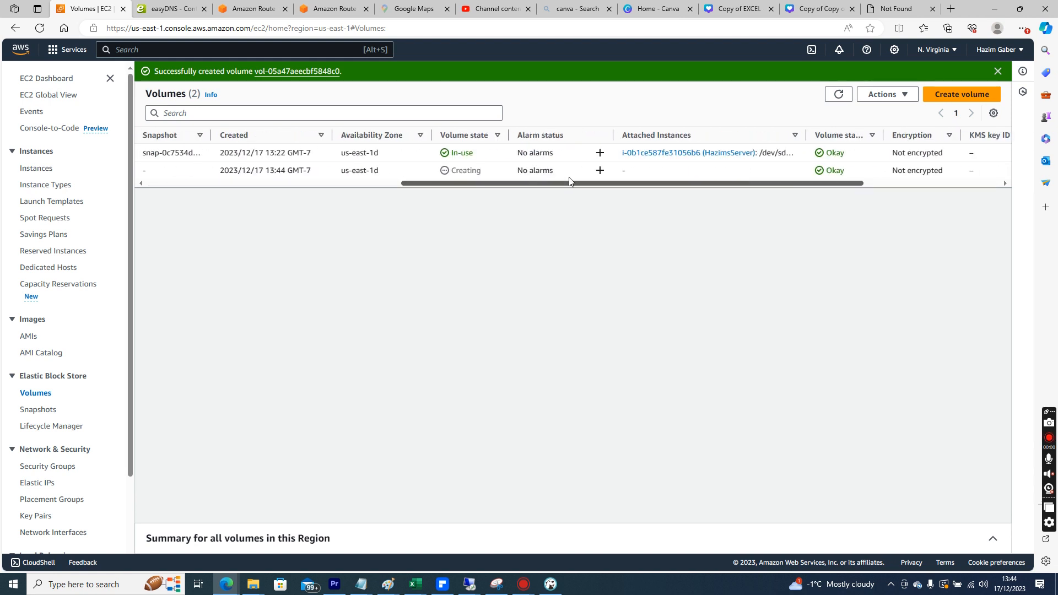
click(835, 97)
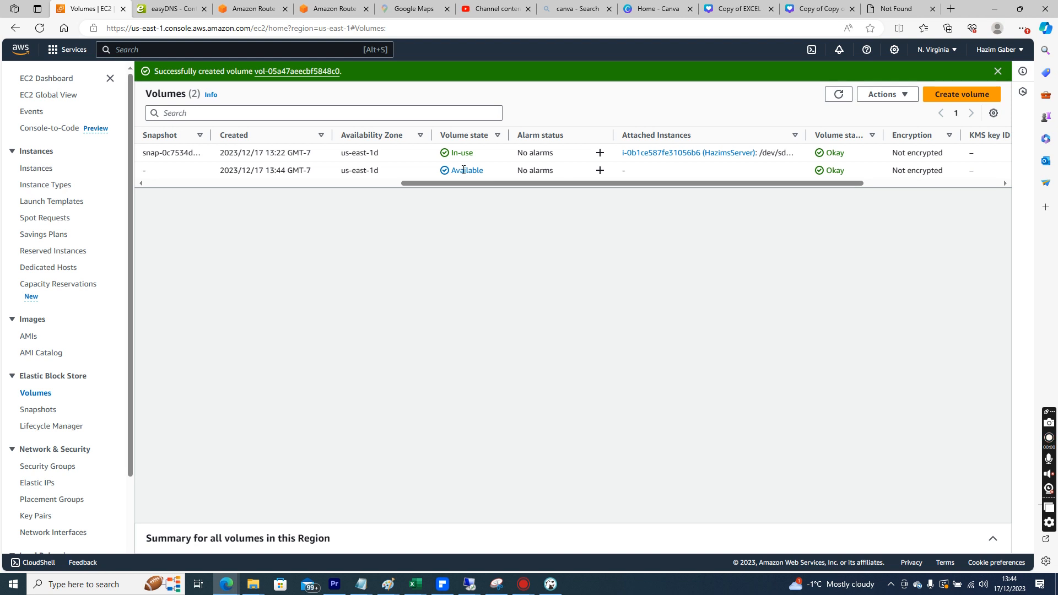
Attach the new 100 GiB volume to instance i-0b1ce587fe31056b6 with device name xvdf
right_click(636, 175)
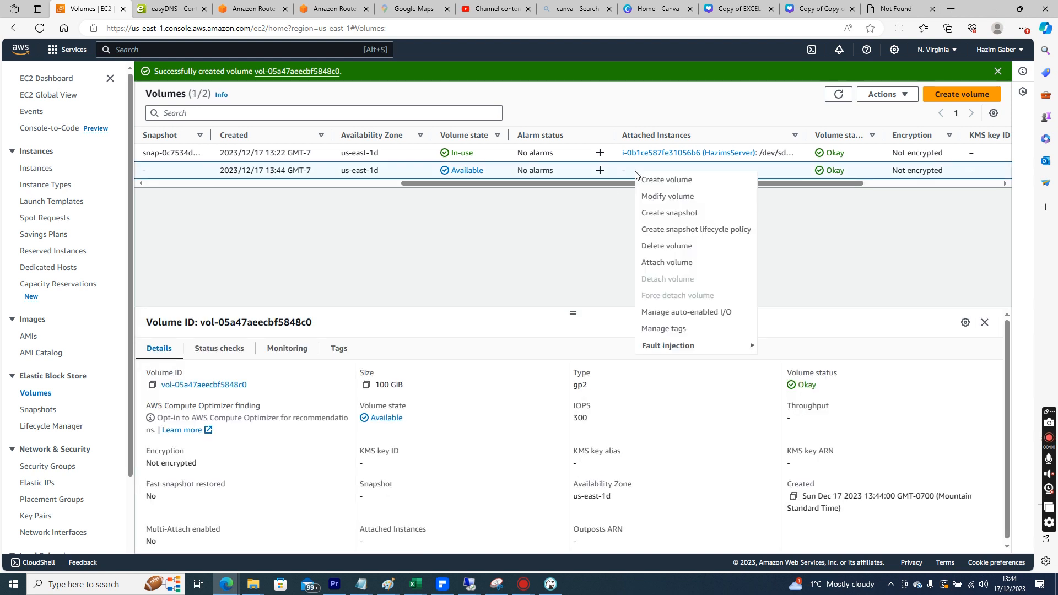
click(668, 265)
click(235, 285)
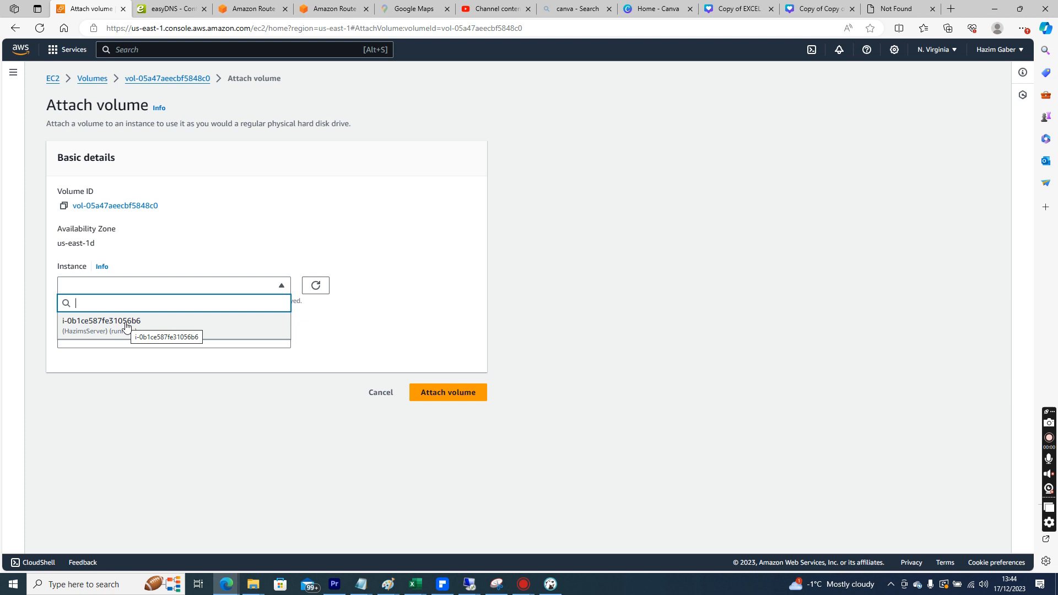
click(126, 326)
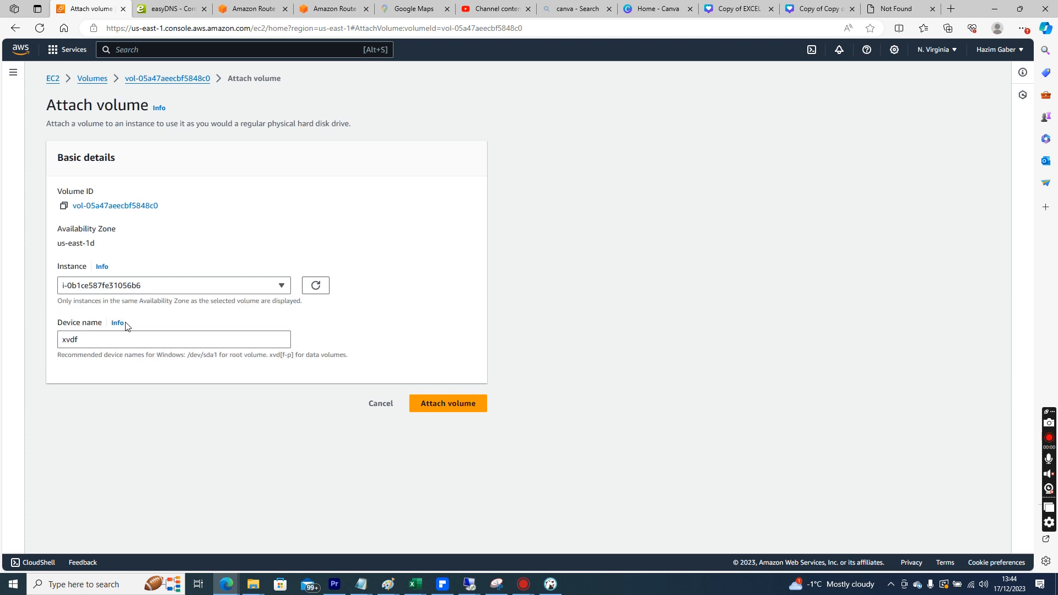
click(465, 407)
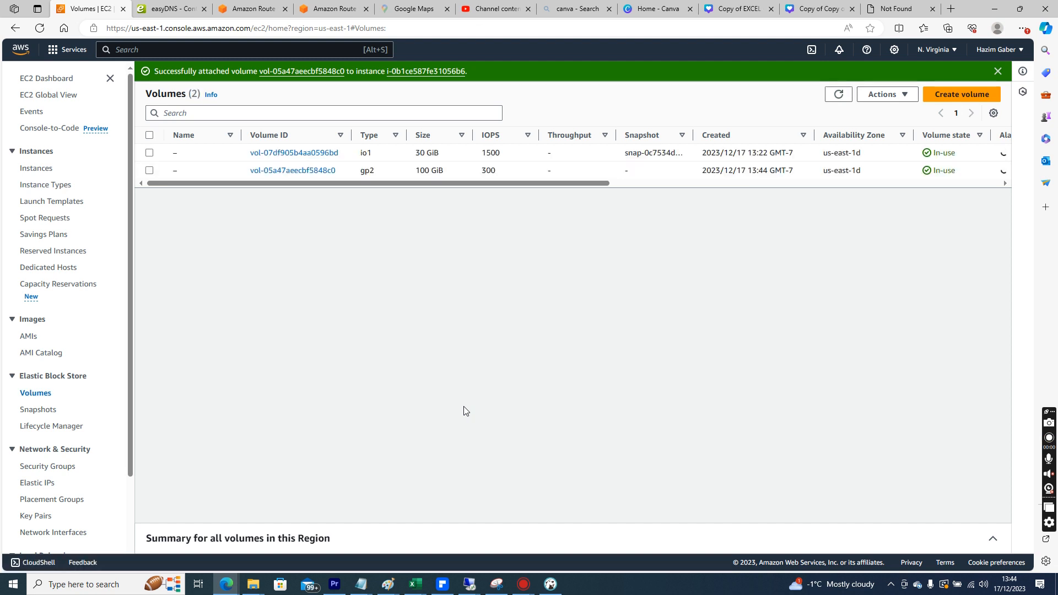
Switch to the Remote Desktop session for 44.207.82.183 and check the drives in This PC
click(469, 584)
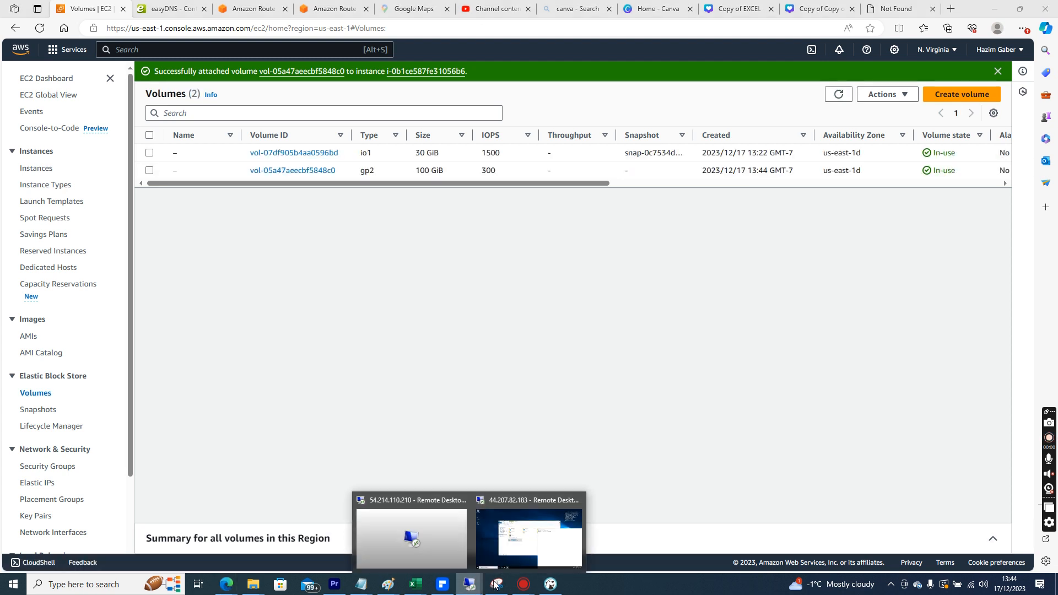
click(552, 546)
click(541, 385)
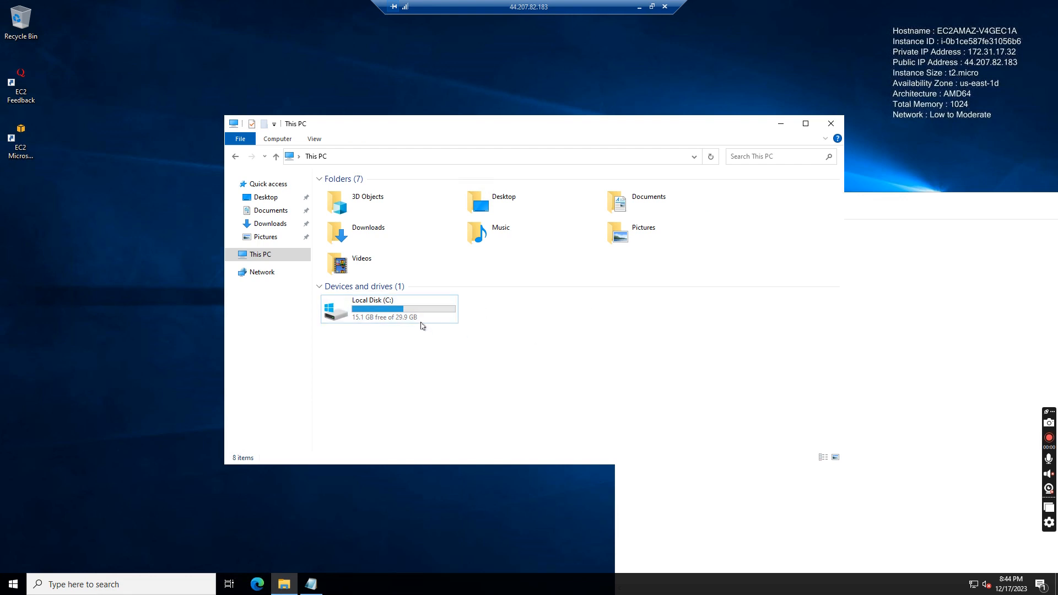
Open Disk Management on the remote server and enlarge its window so that Disk 0 and Disk 1 both fit
click(11, 588)
text(disk)
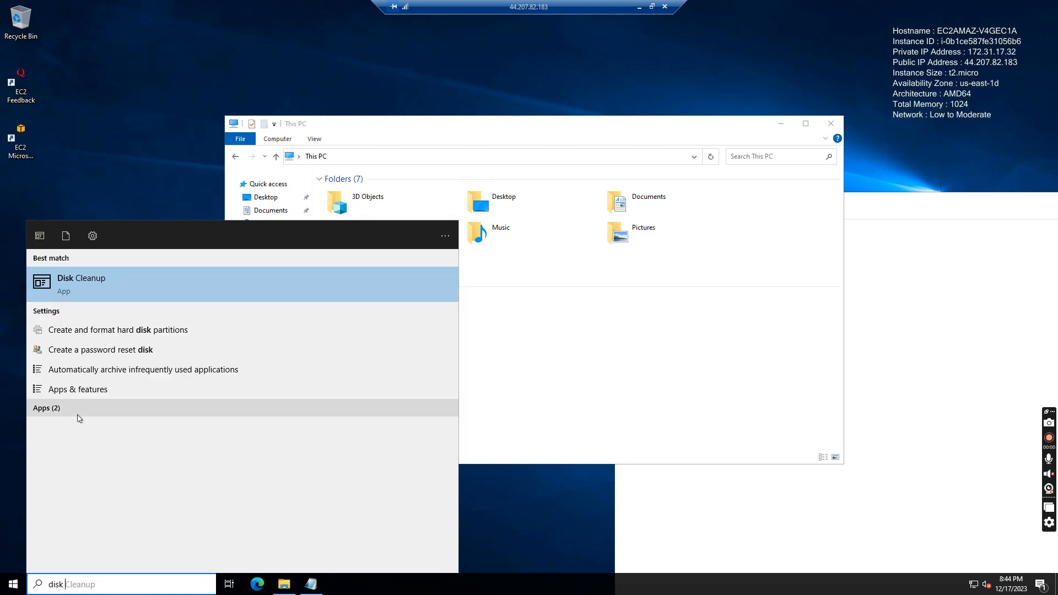
text( mana)
key(Escape)
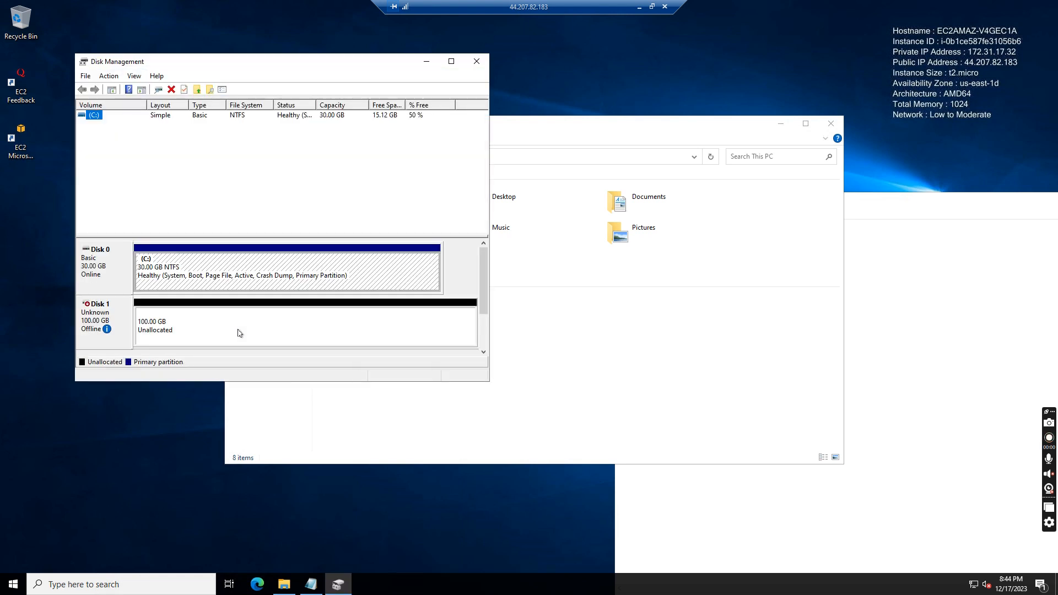
click(240, 333)
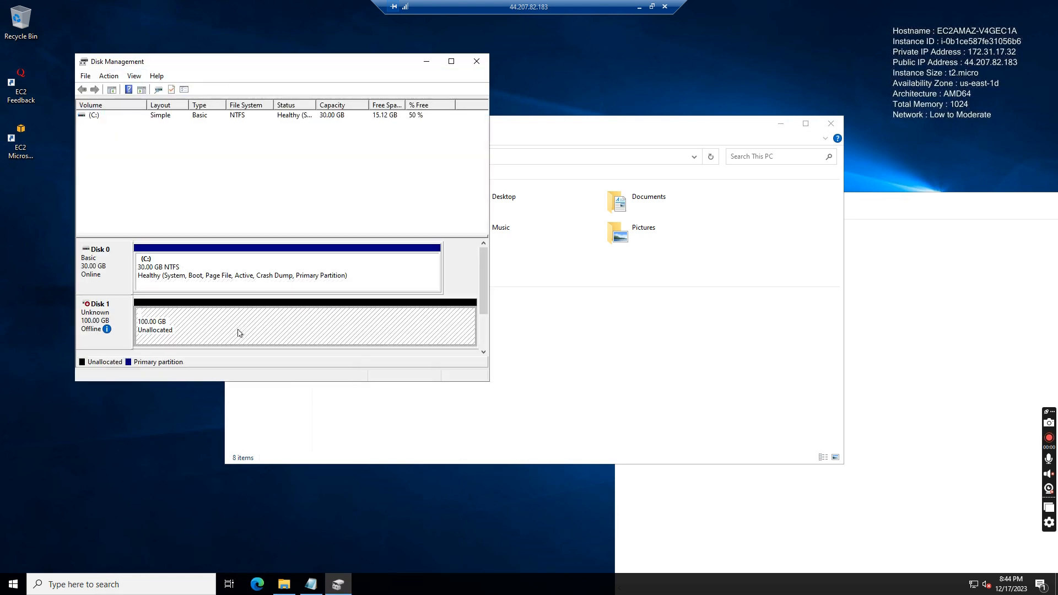
click(484, 351)
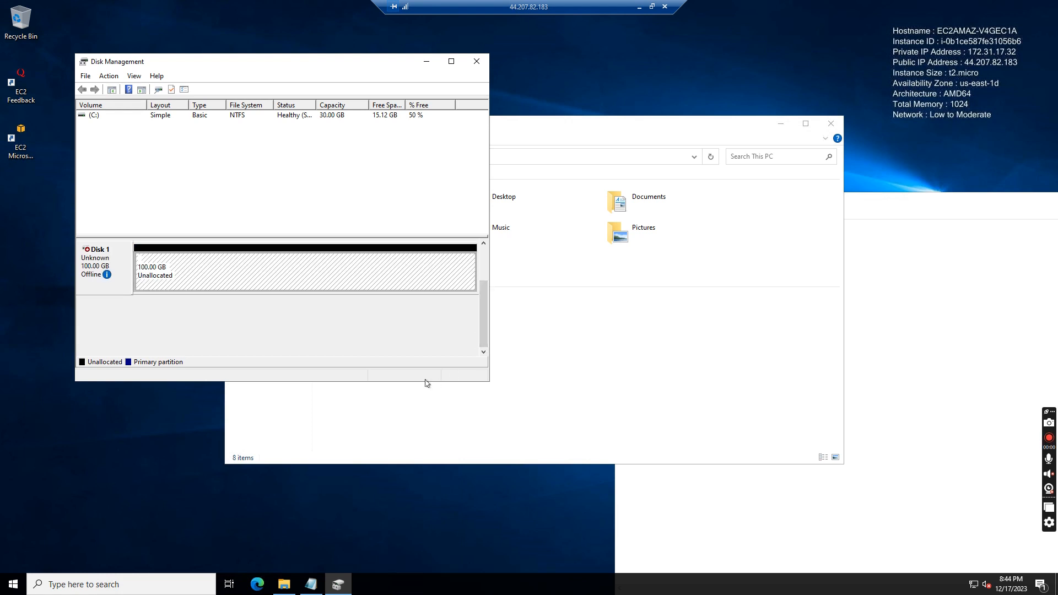
drag(420, 381, 422, 530)
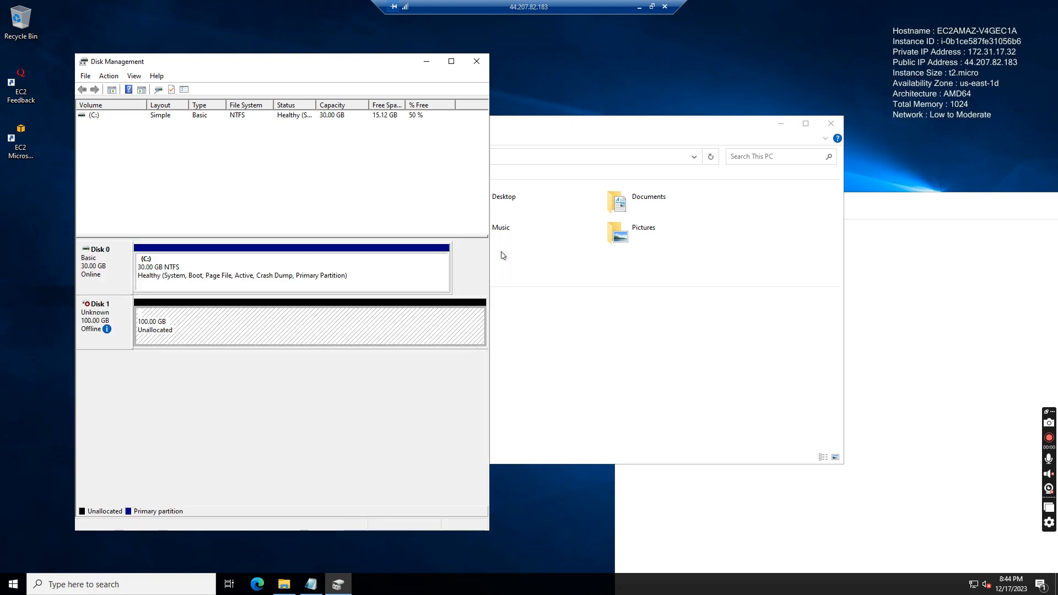
drag(489, 254, 607, 255)
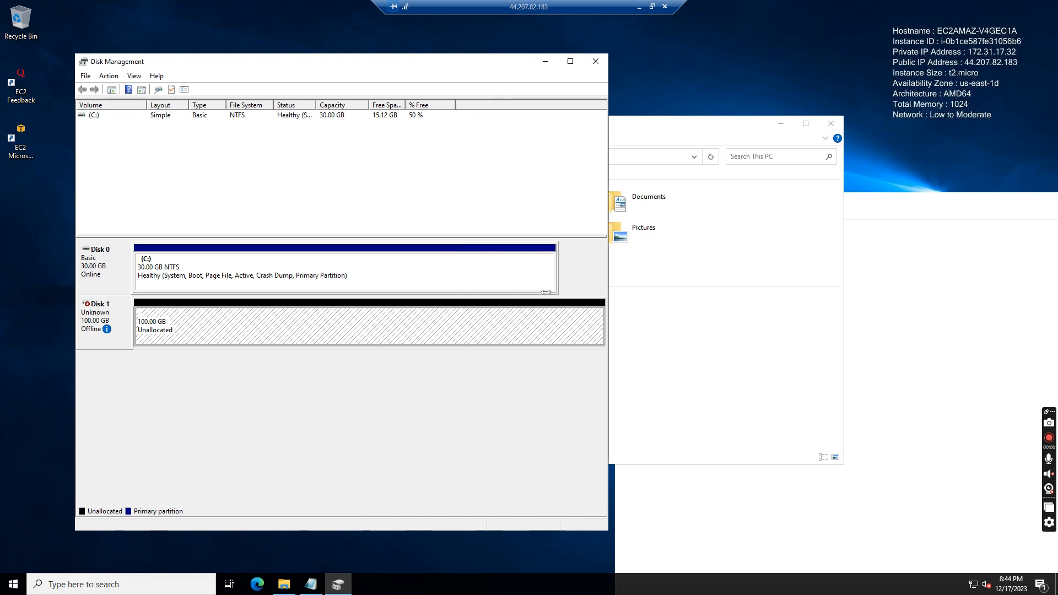
Check why Disk 1 is offline and bring it online
right_click(364, 331)
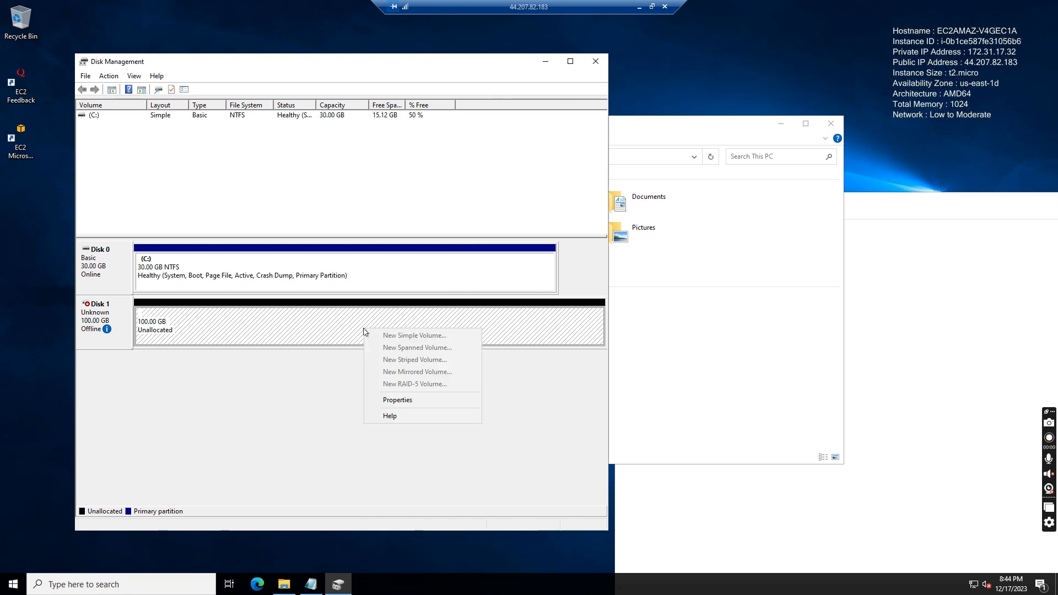
click(117, 334)
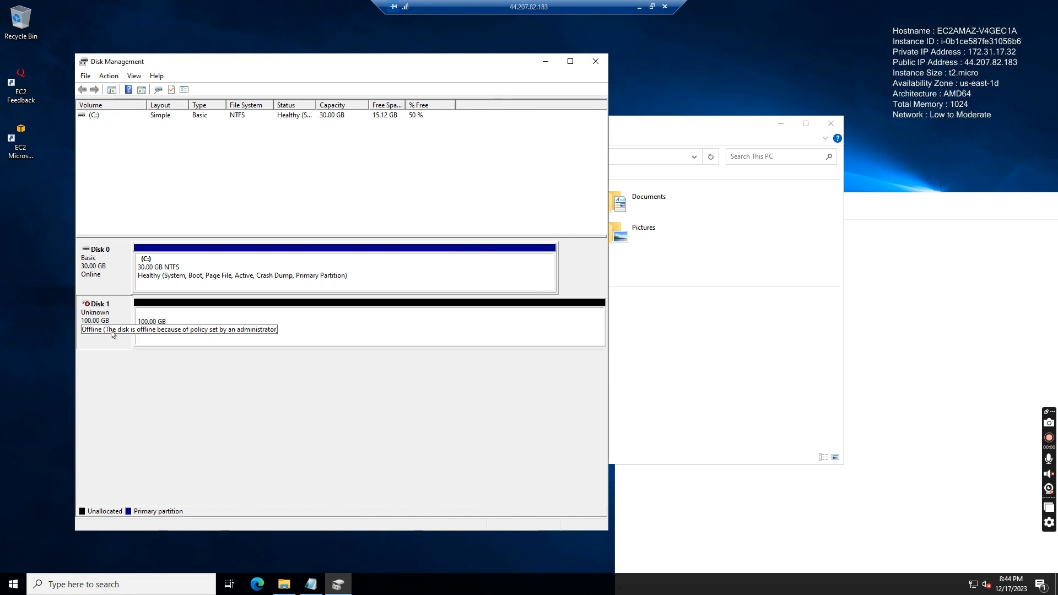
mouse_move(107, 332)
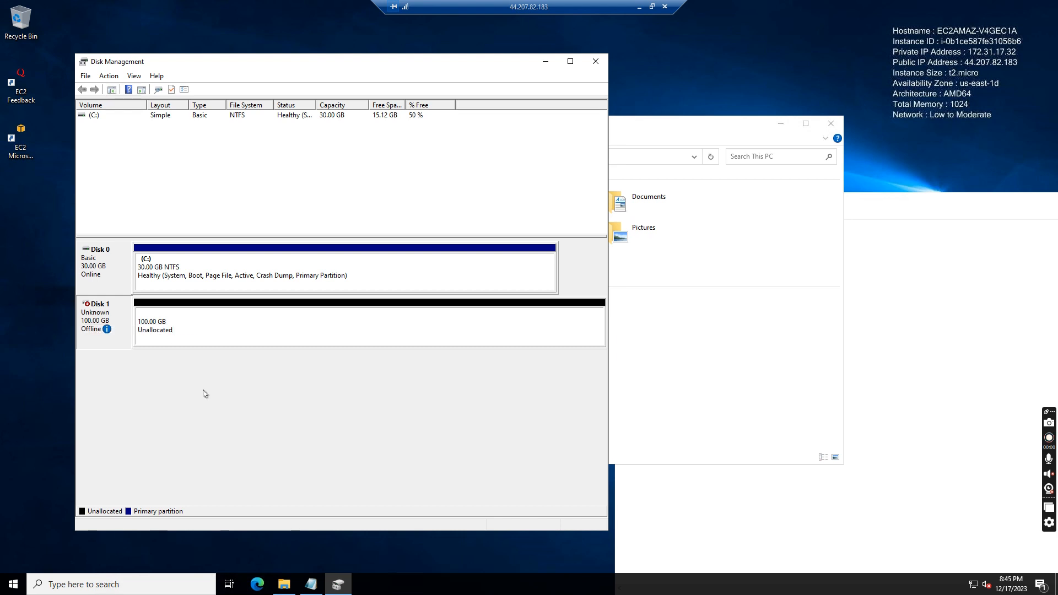
click(686, 498)
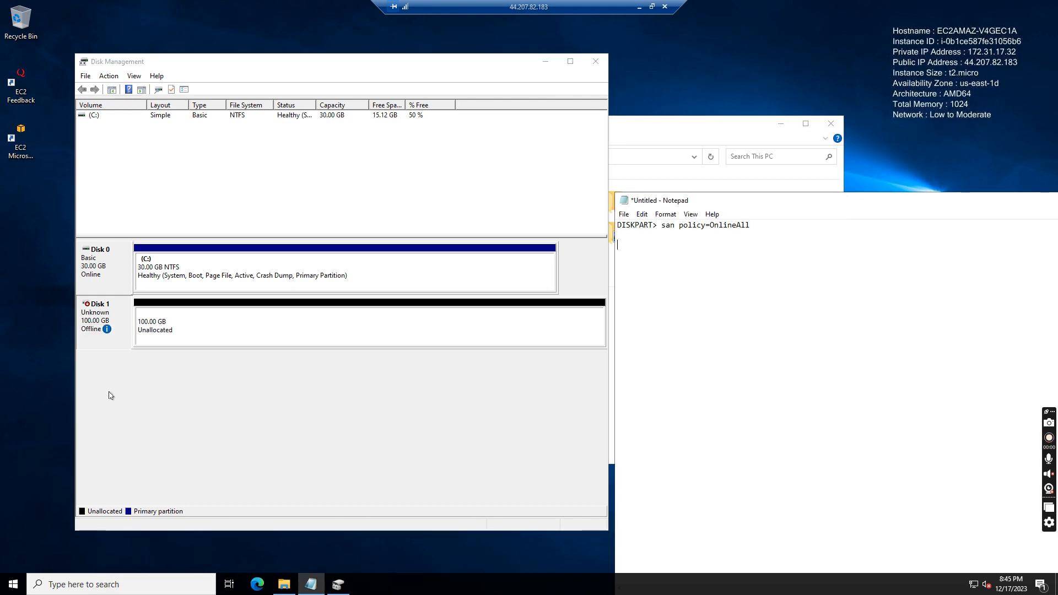
click(107, 337)
right_click(106, 337)
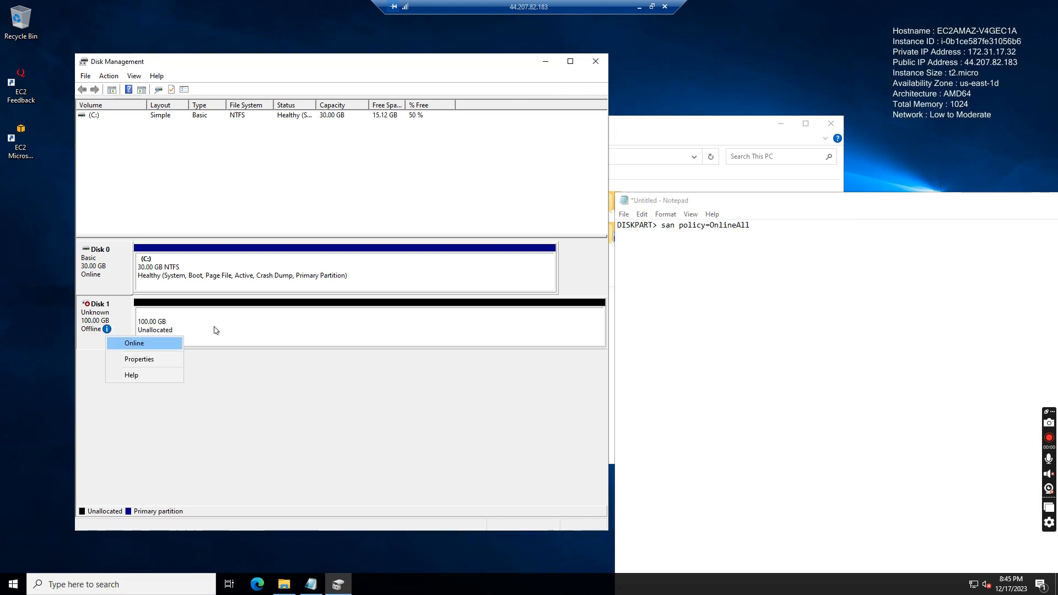
click(154, 345)
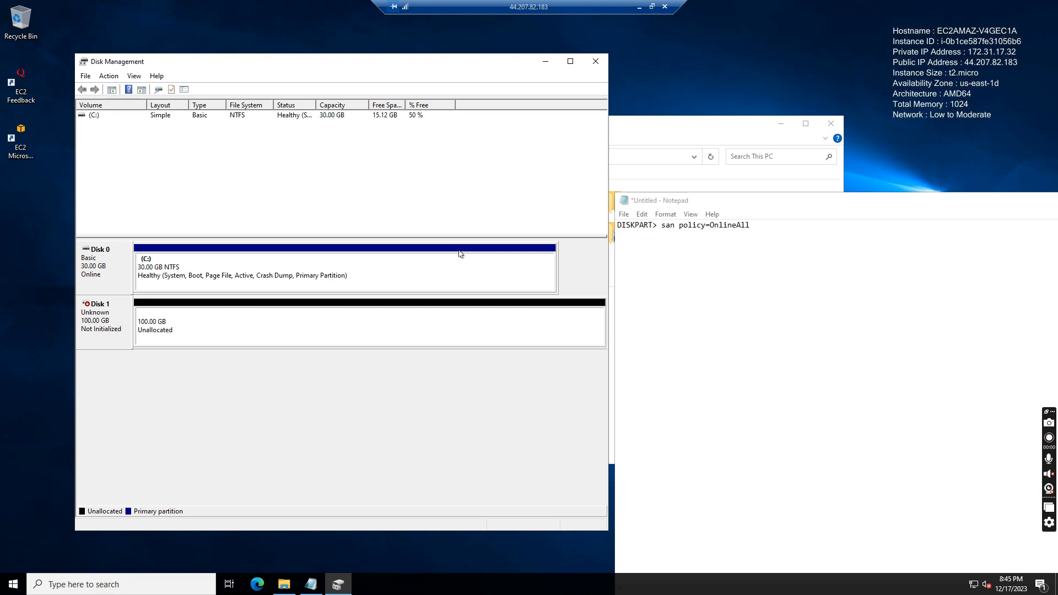
Initialize Disk 1 with the MBR (Master Boot Record) partition style
click(726, 240)
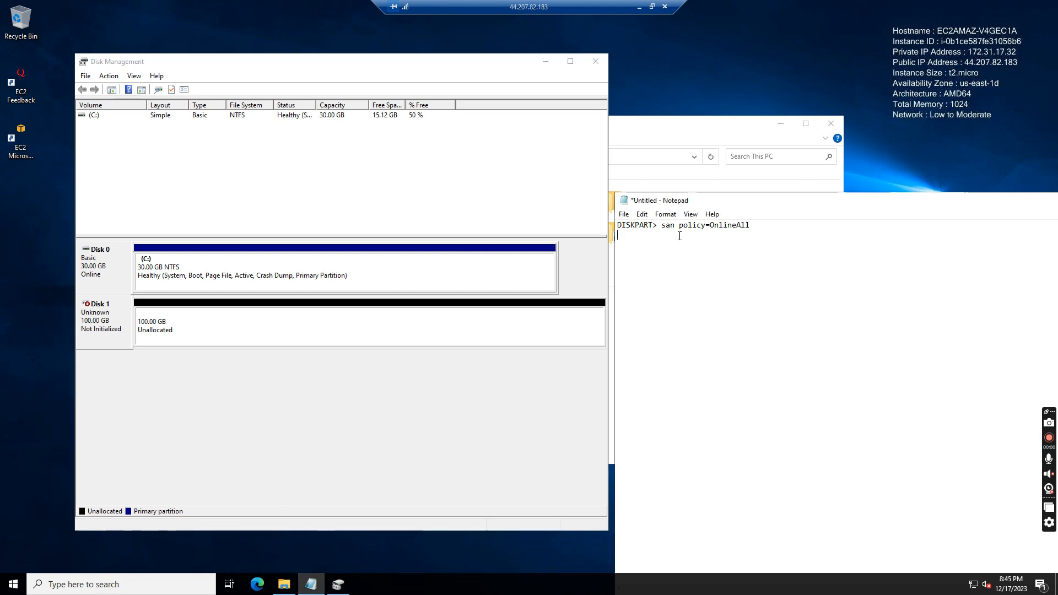
right_click(116, 330)
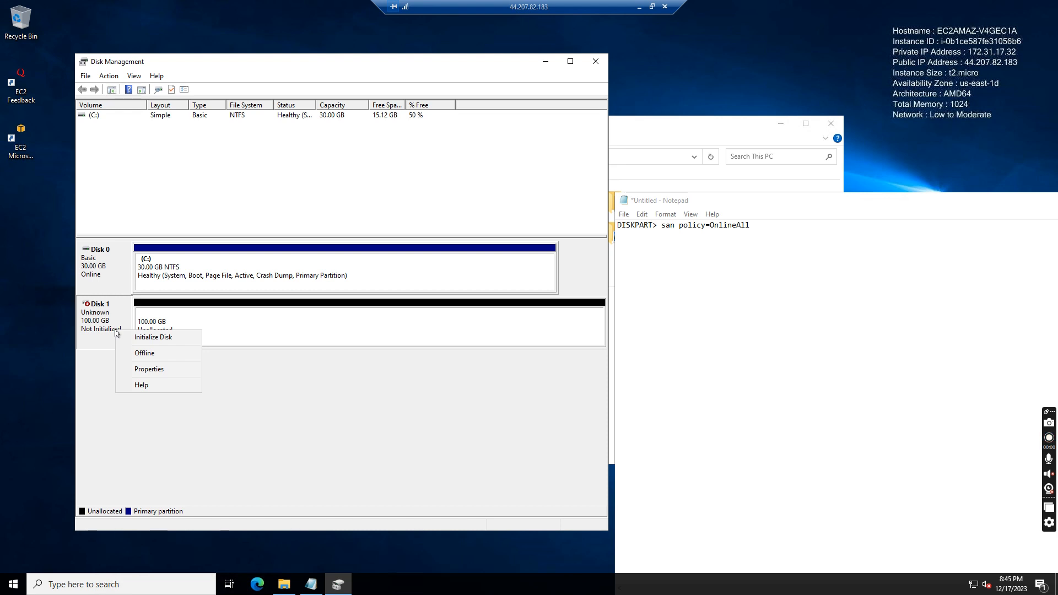
click(132, 337)
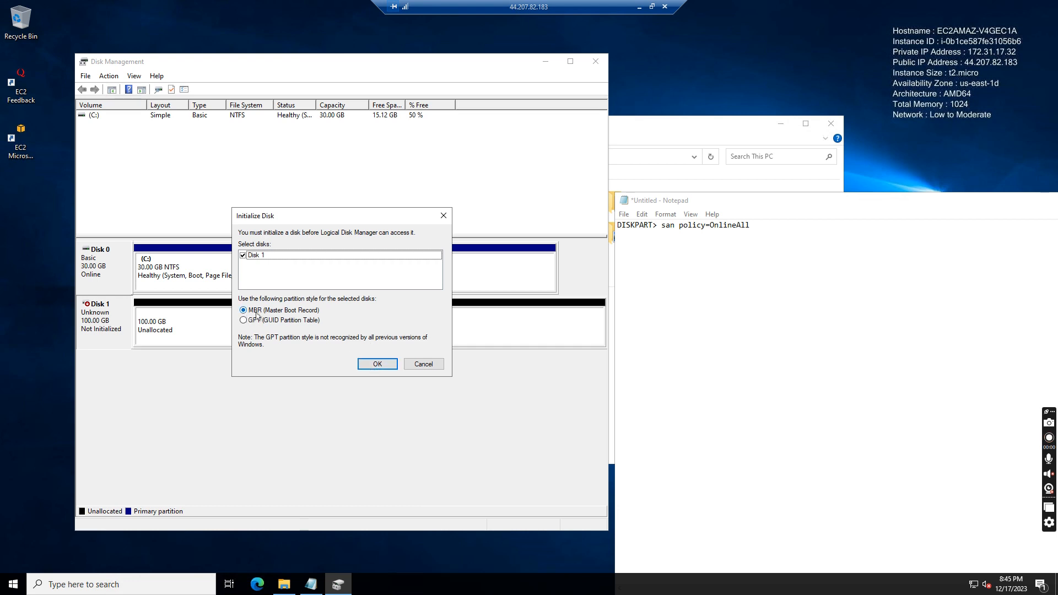
click(372, 364)
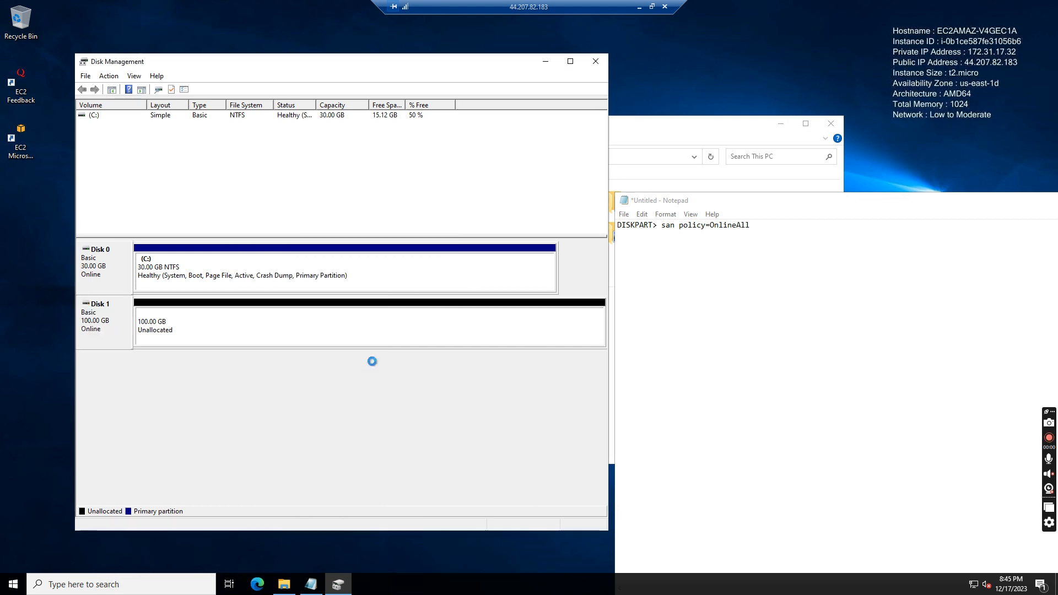
Bring the This PC window forward and move it beside the Disk Management window
right_click(271, 324)
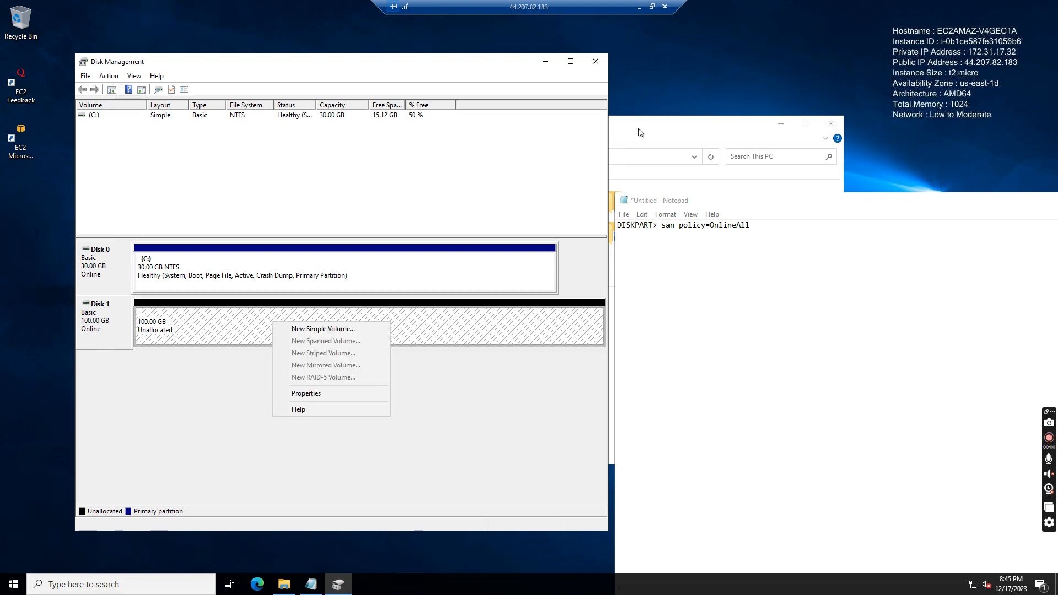
click(608, 125)
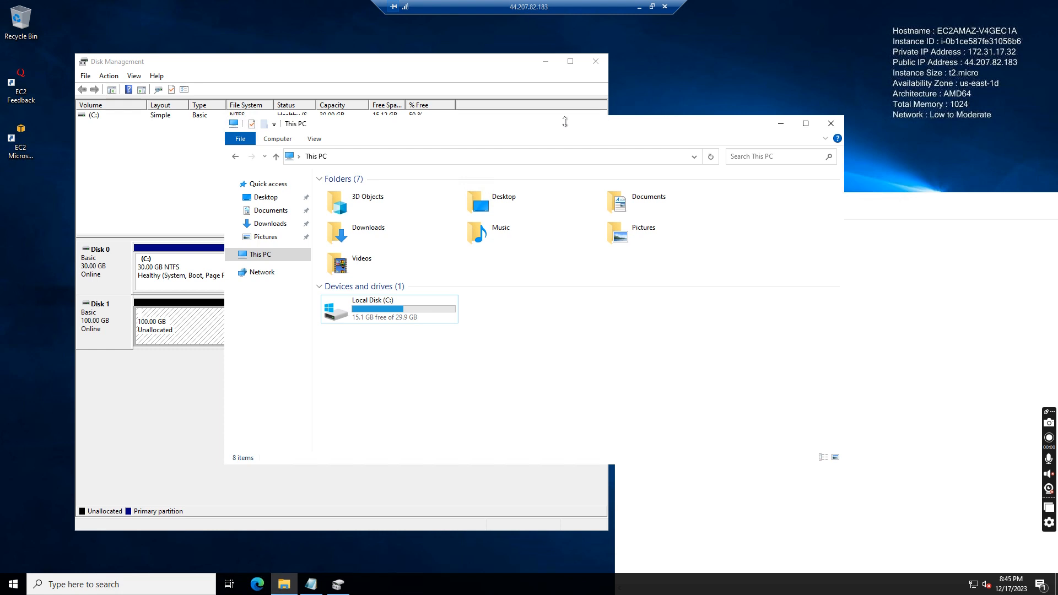
drag(609, 125, 560, 129)
drag(471, 136, 812, 152)
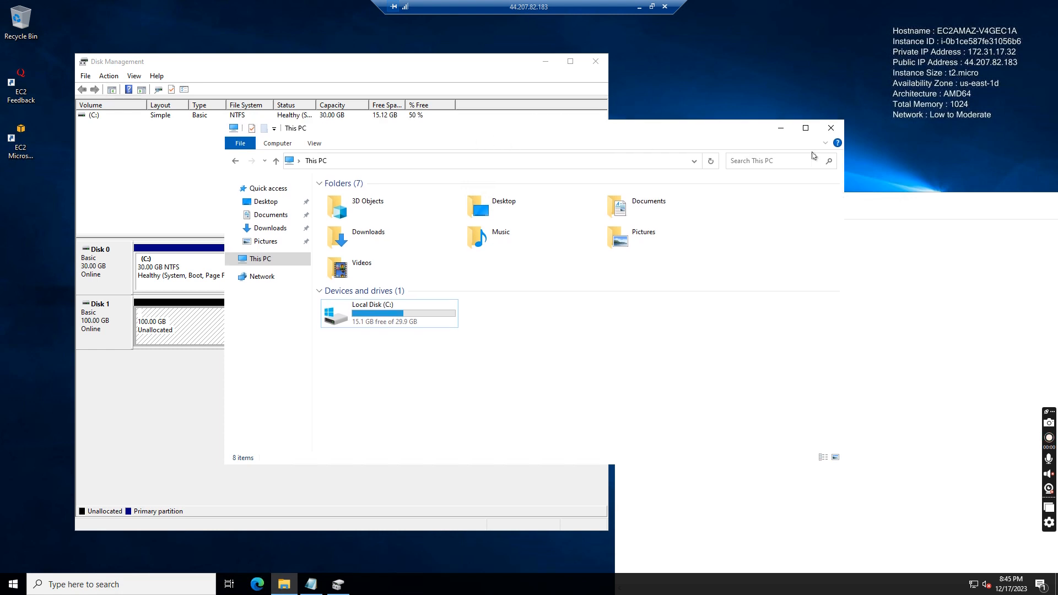
Start a new simple volume on Disk 1's unallocated space, keeping the full size of 102397 MB
click(217, 333)
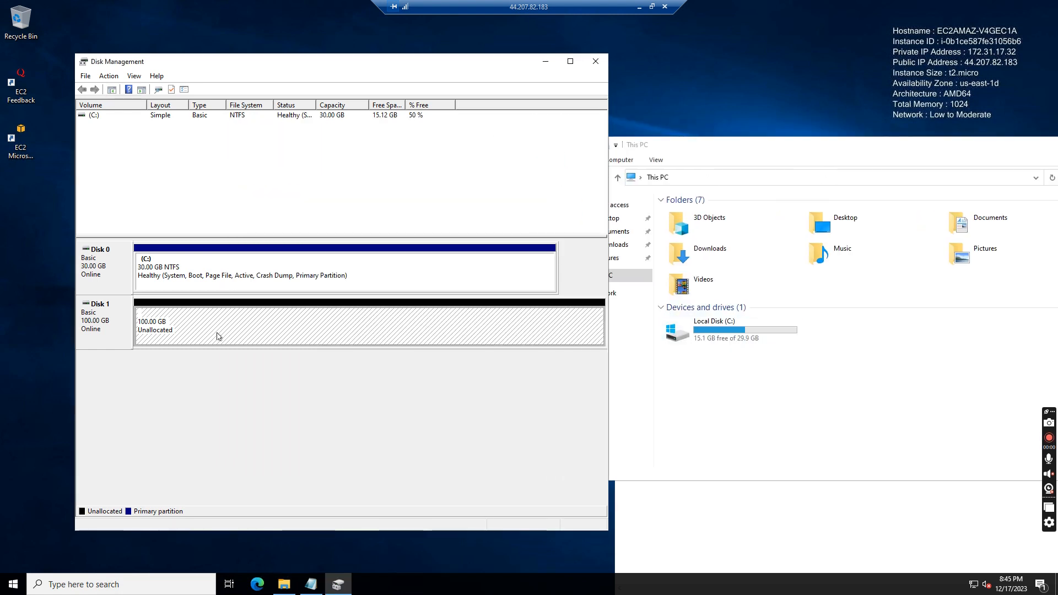
right_click(218, 336)
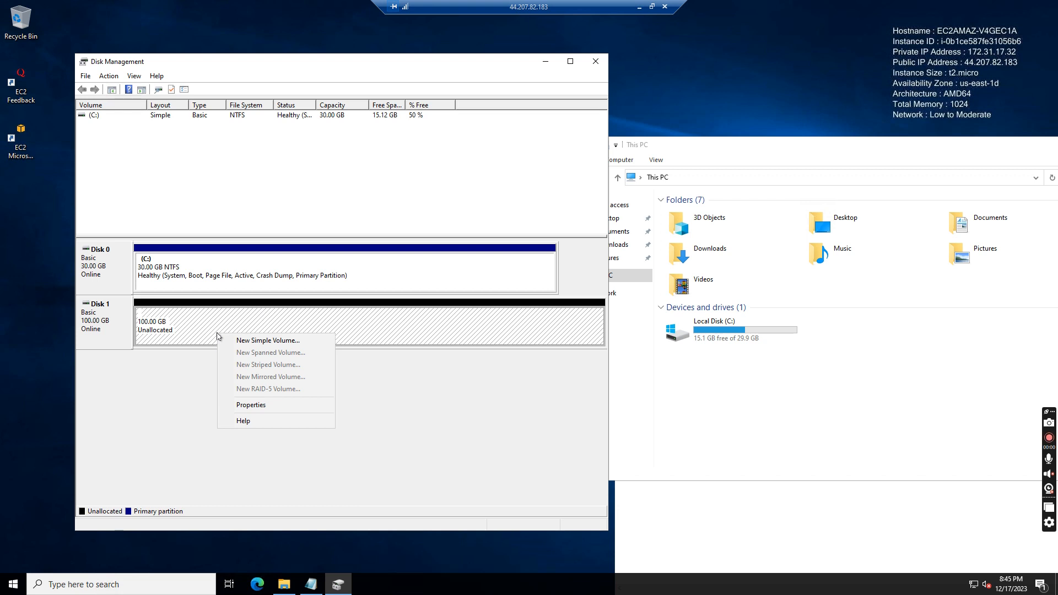
click(249, 341)
click(280, 313)
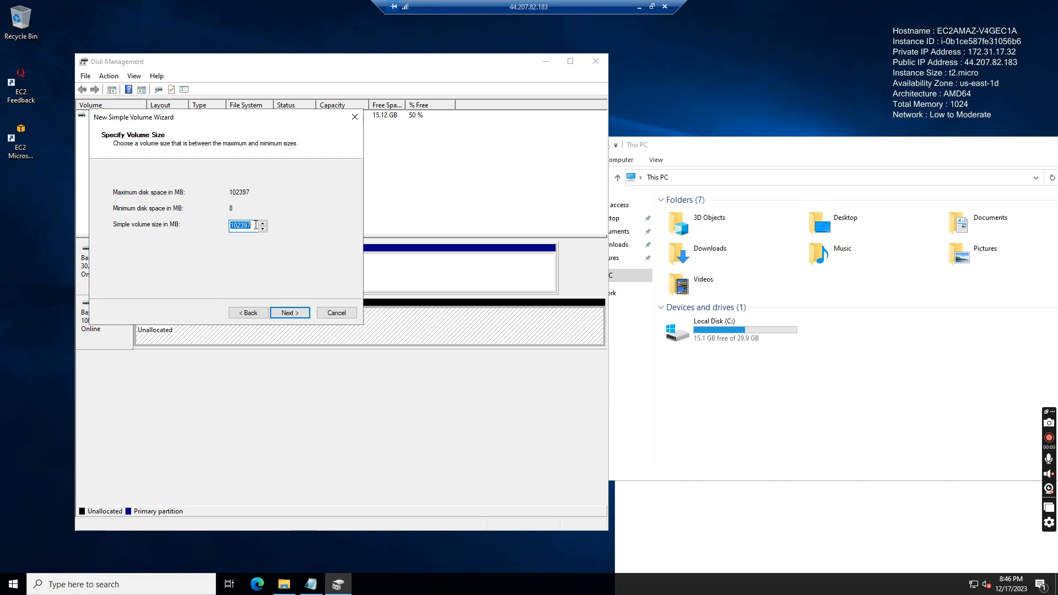
drag(256, 225, 225, 225)
click(291, 314)
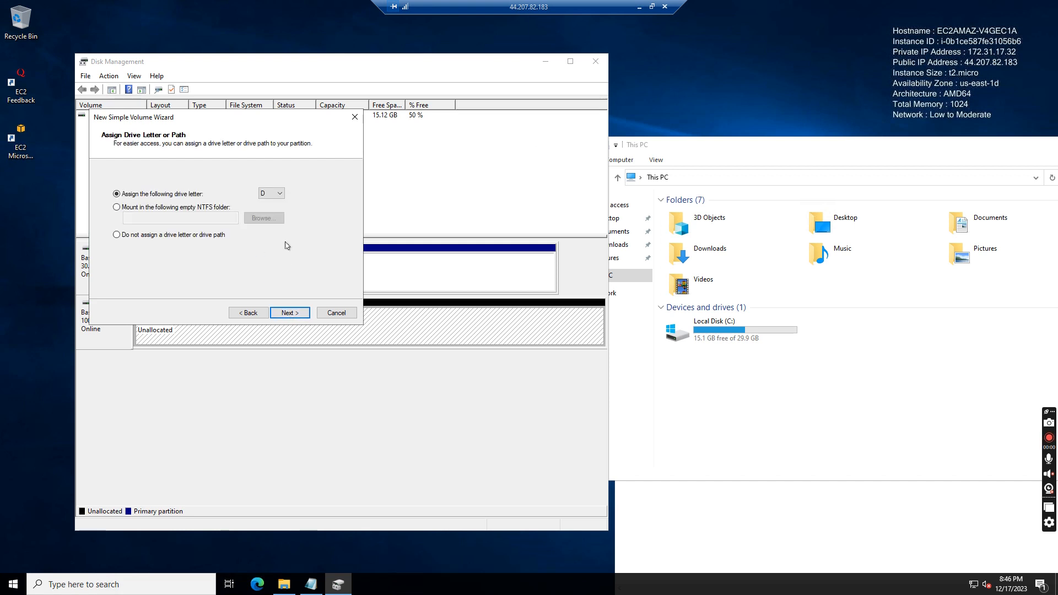
Assign drive letter D, quick-format the volume as NTFS with default allocation size and label New Volume, and finish the wizard
click(272, 197)
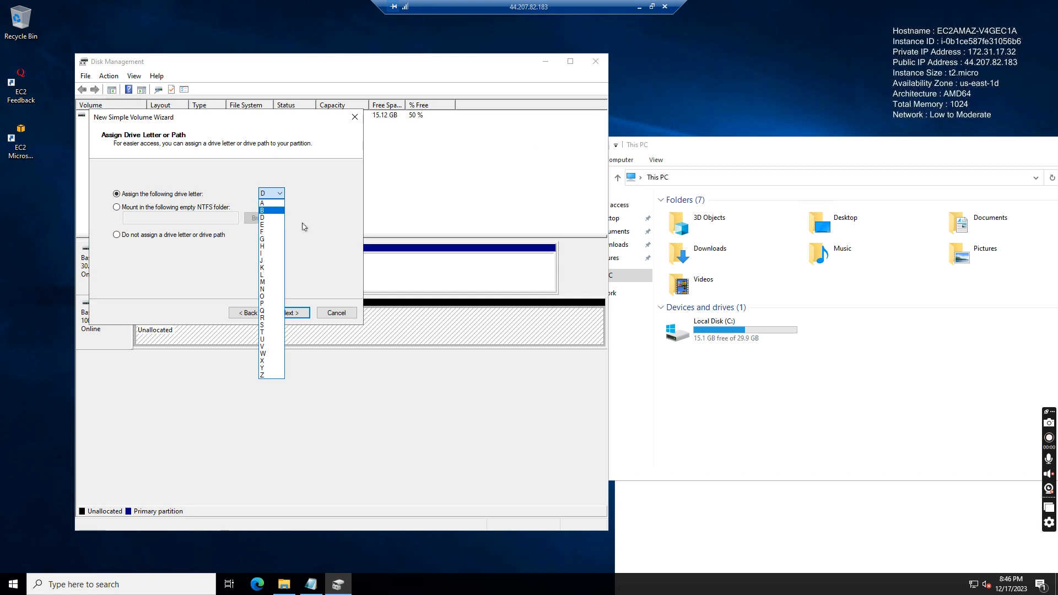
click(288, 311)
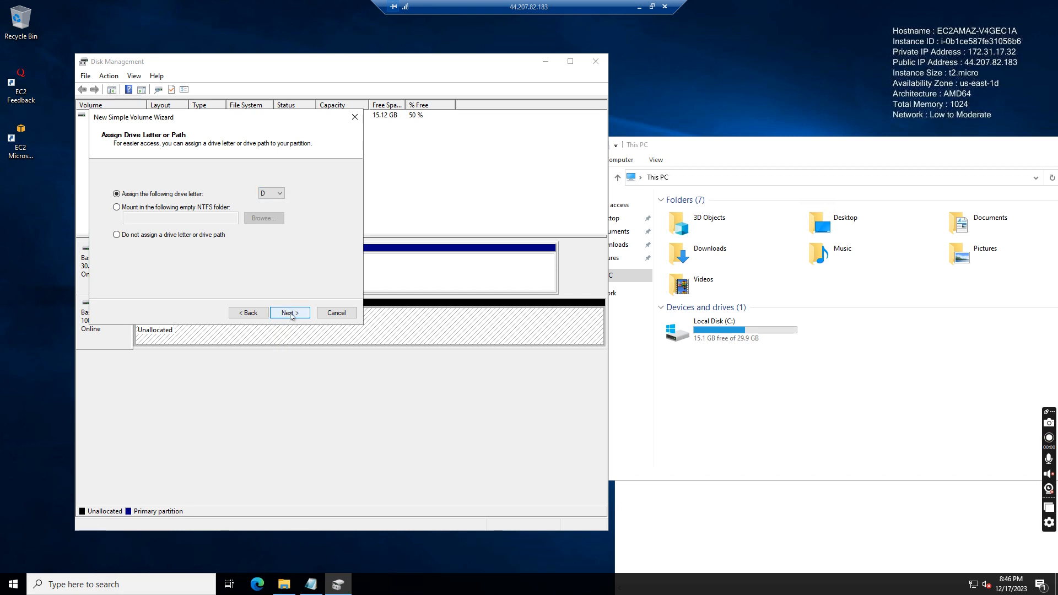
click(290, 314)
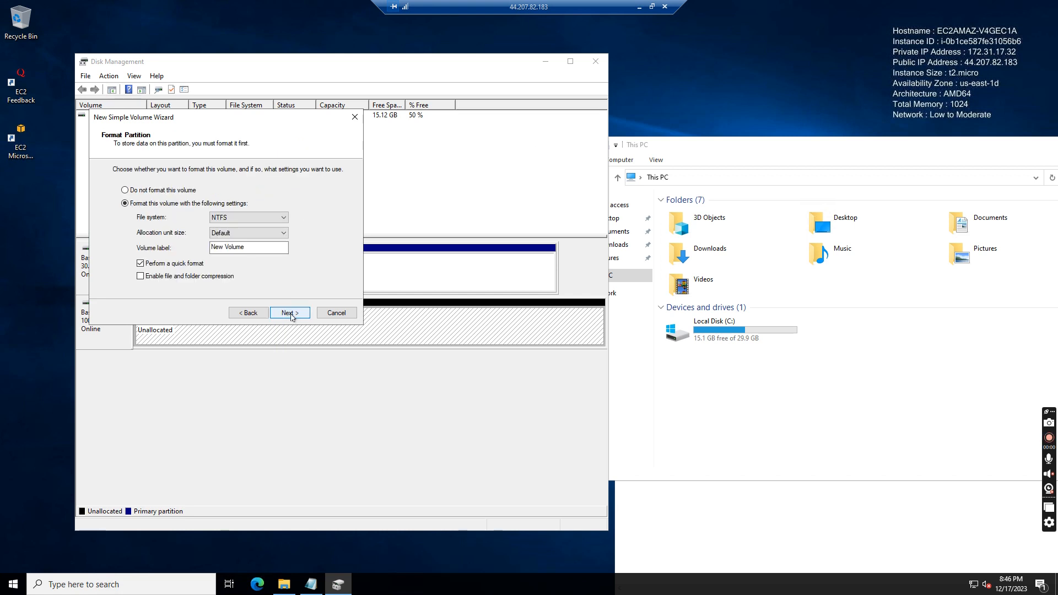
click(248, 218)
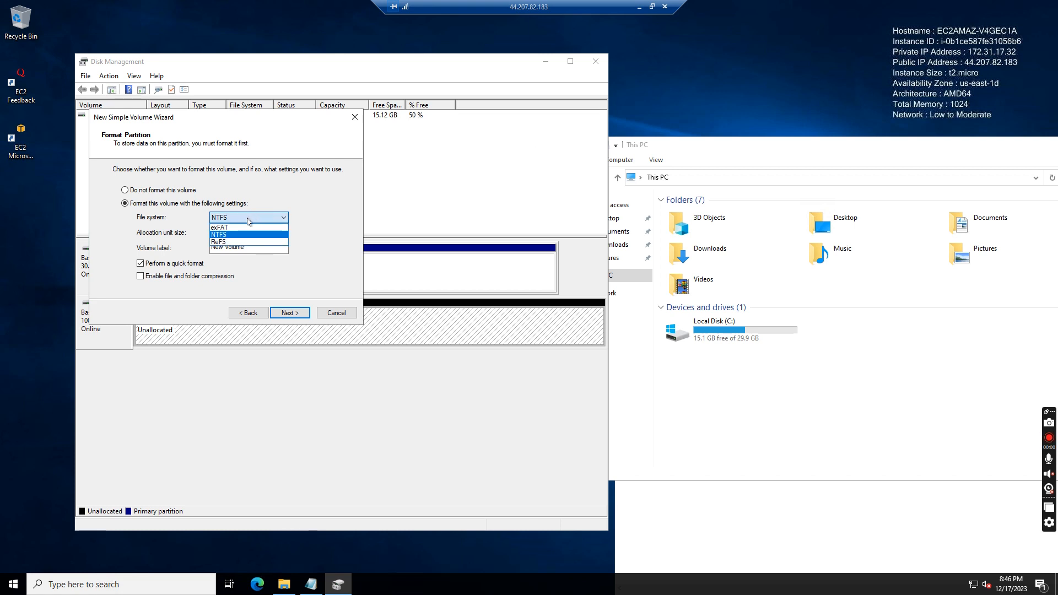
click(325, 291)
click(279, 314)
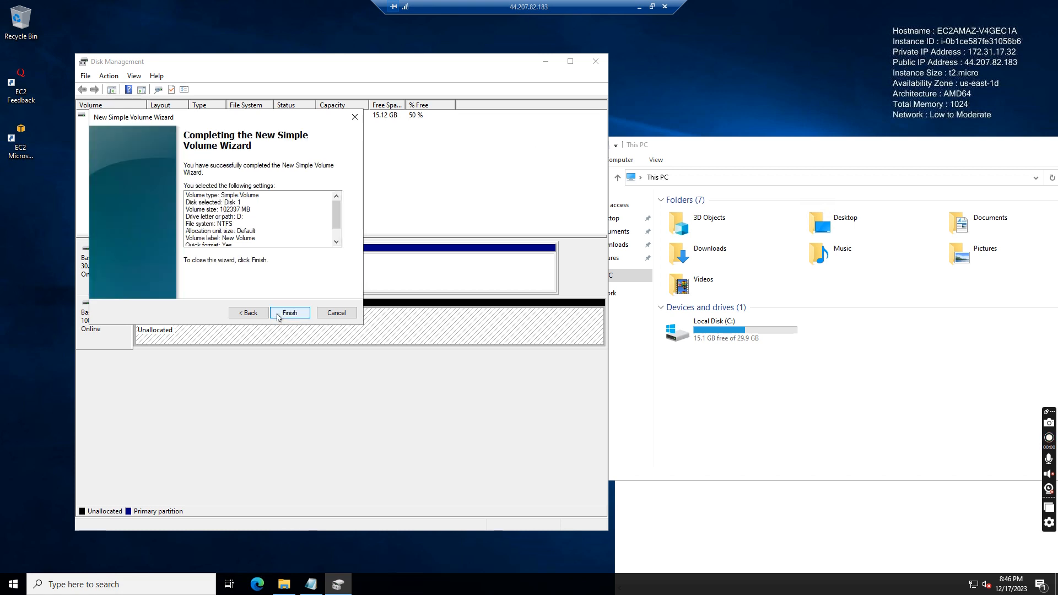
click(290, 313)
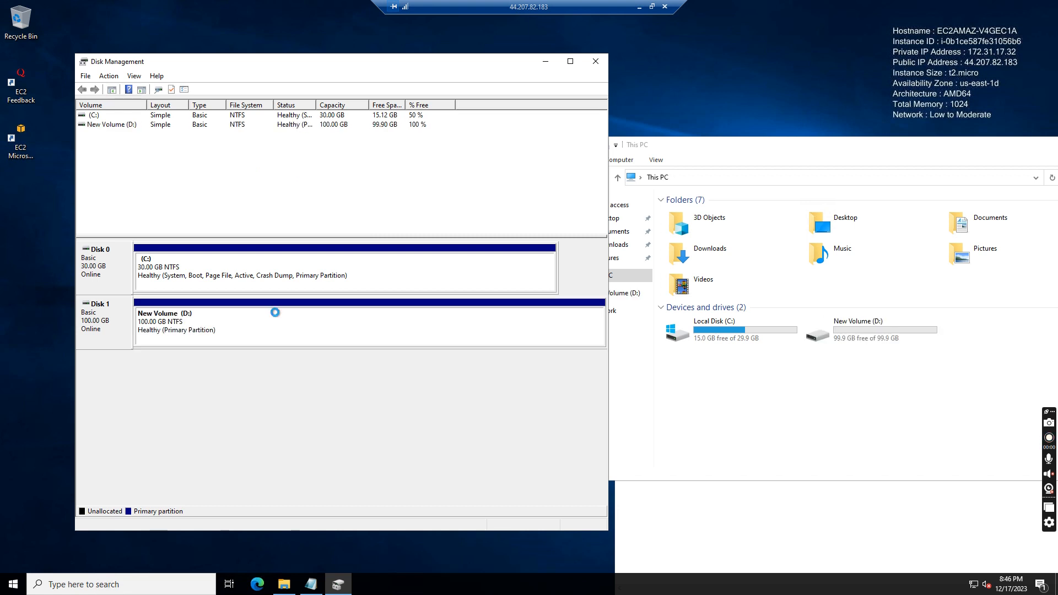
Open the New Volume (D:) drive to inspect its contents and return to This PC
click(884, 339)
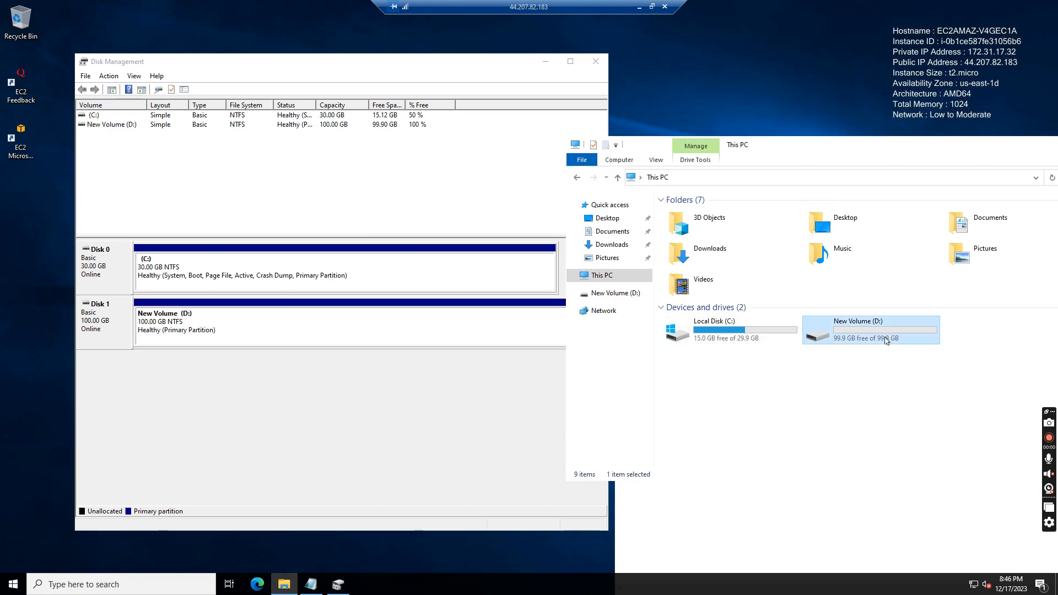
double_click(885, 341)
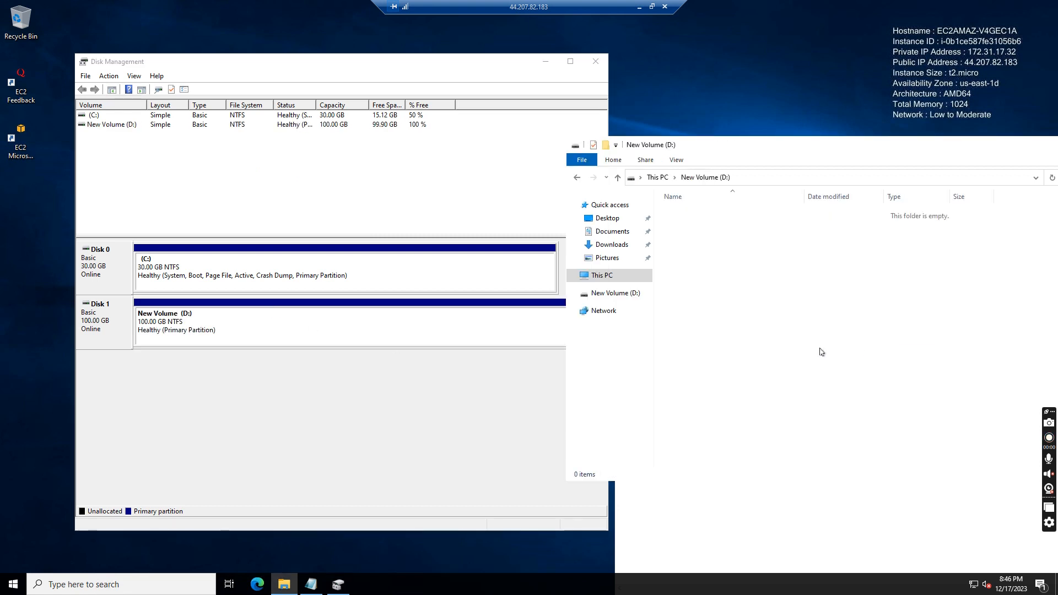
click(578, 179)
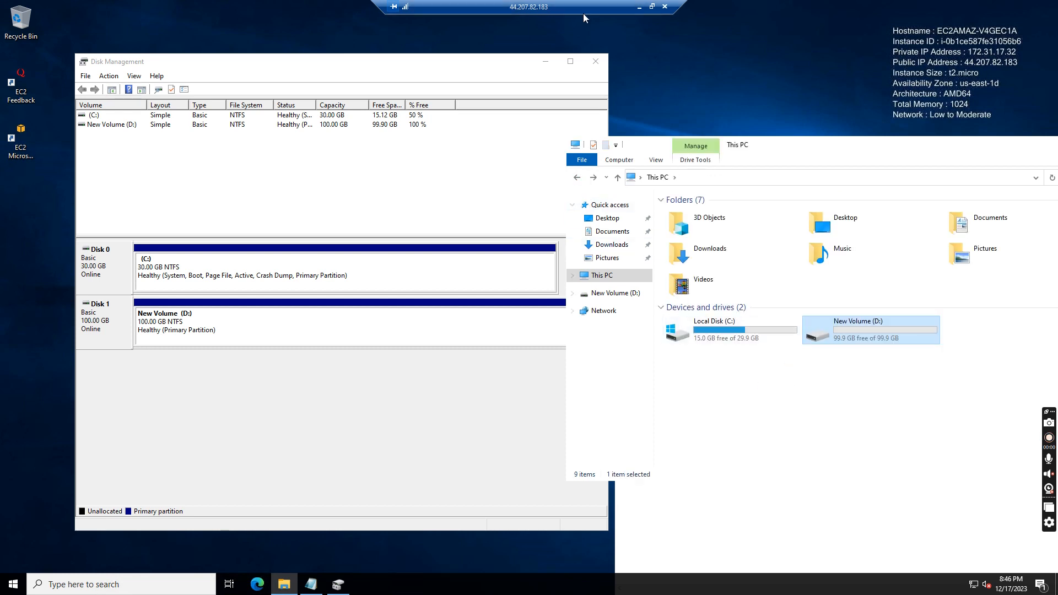
Minimize the remote session to return to the AWS console and review the volumes' state and attached instances
click(640, 8)
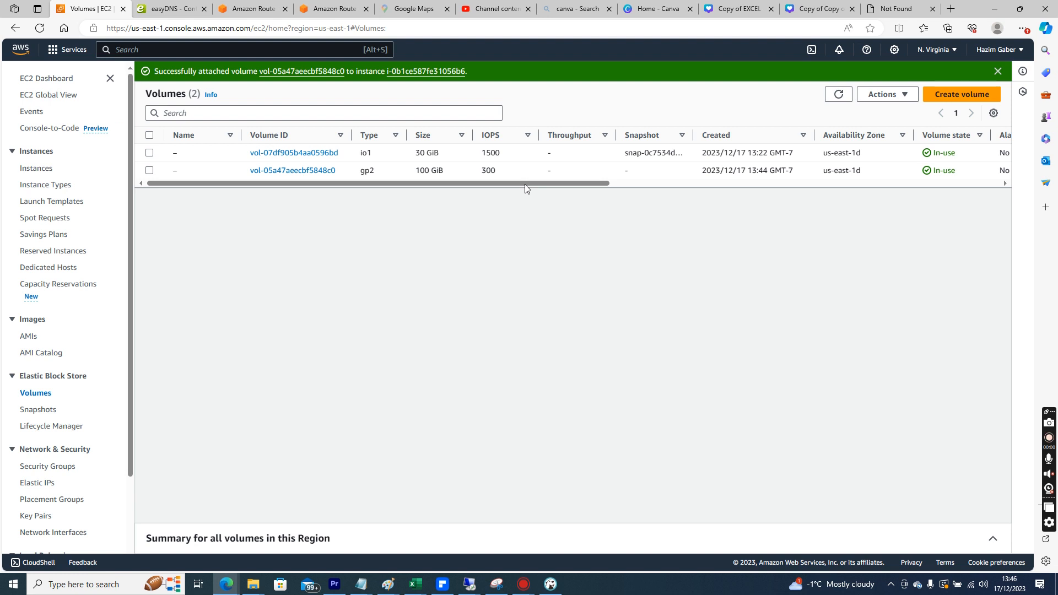
drag(524, 185, 766, 209)
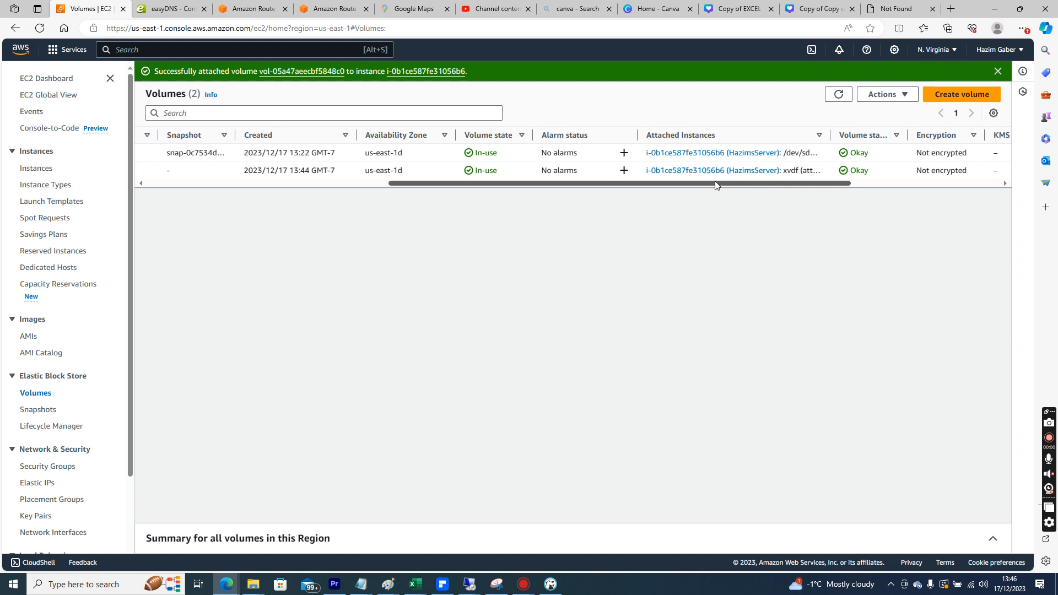
drag(619, 188, 391, 186)
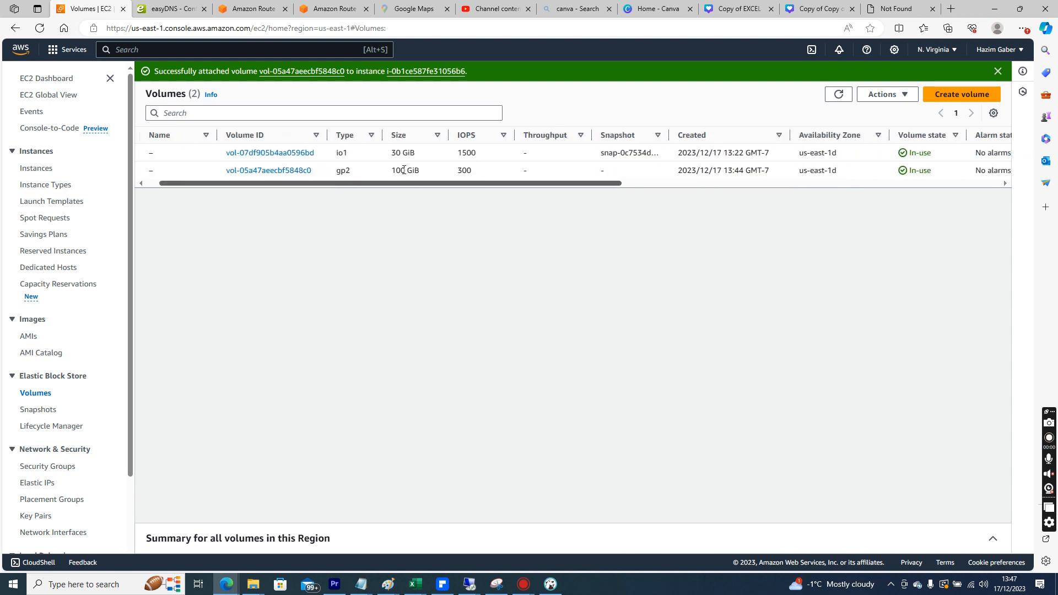
Check which actions are available for the 100 GiB gp2 volume, then refresh the volumes list to update its attachment state
click(409, 170)
right_click(409, 170)
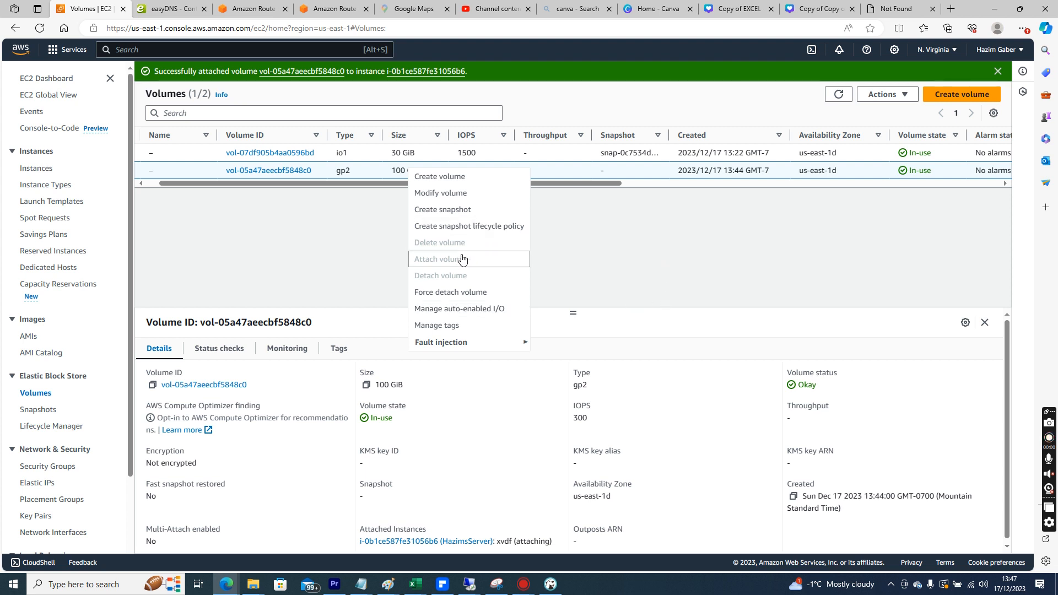
triple_click(440, 276)
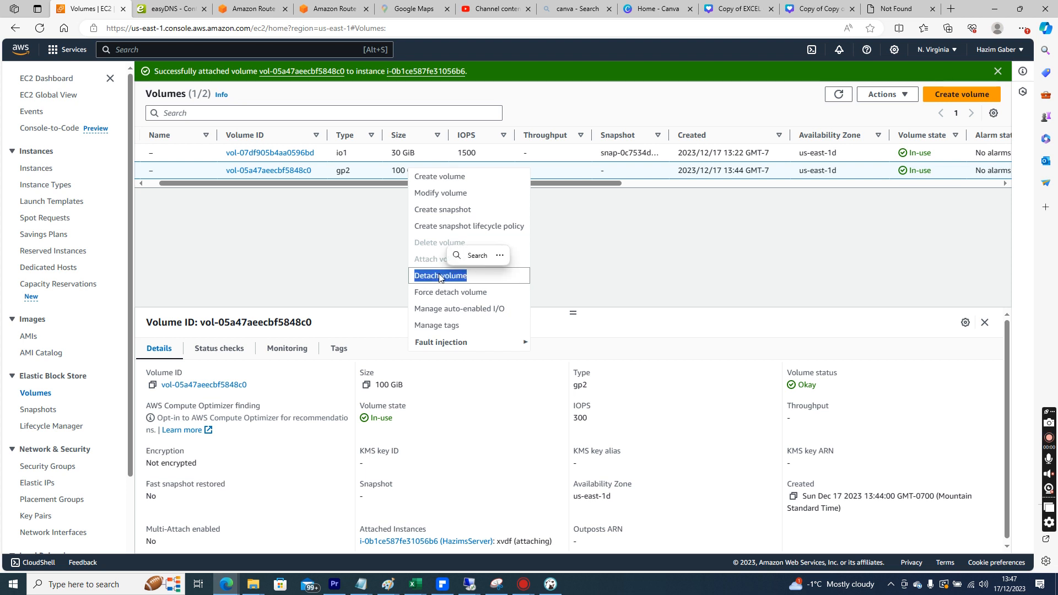
click(649, 241)
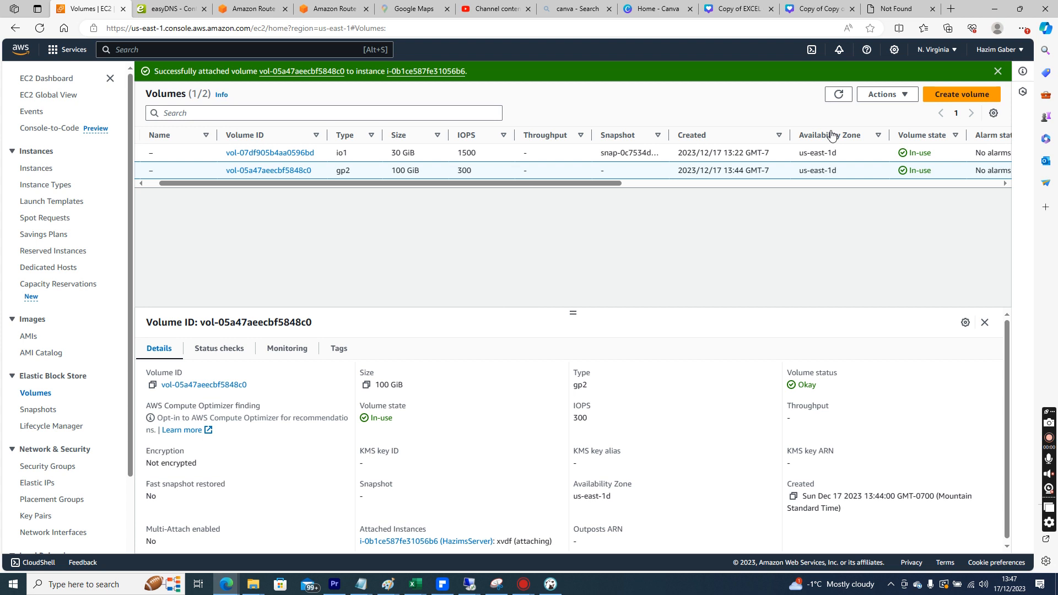
click(837, 98)
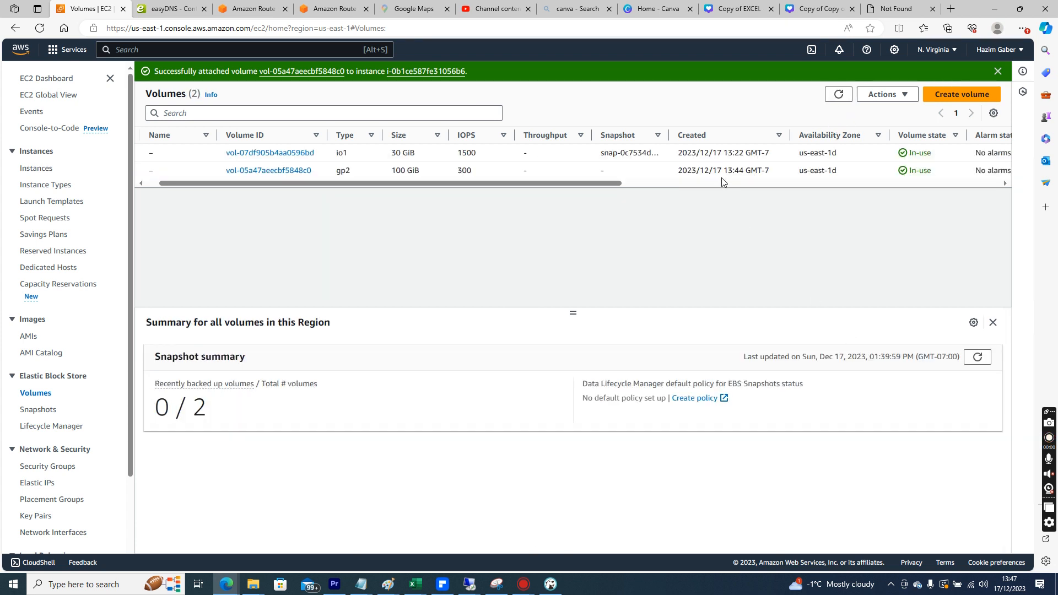
Create a snapshot of the 100 GiB gp2 volume with the description "my snapshot"
click(716, 170)
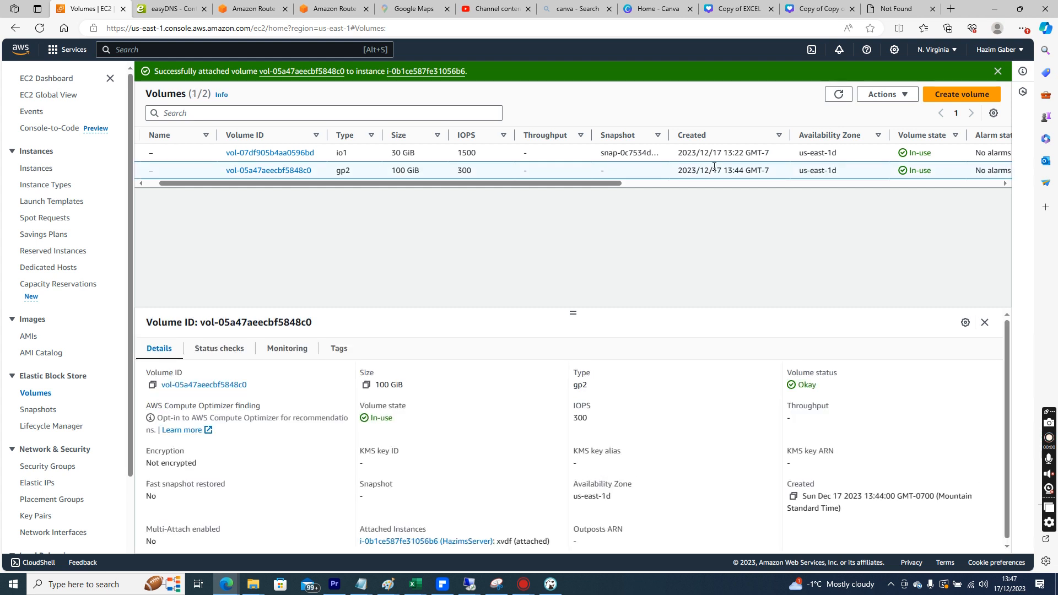
right_click(714, 168)
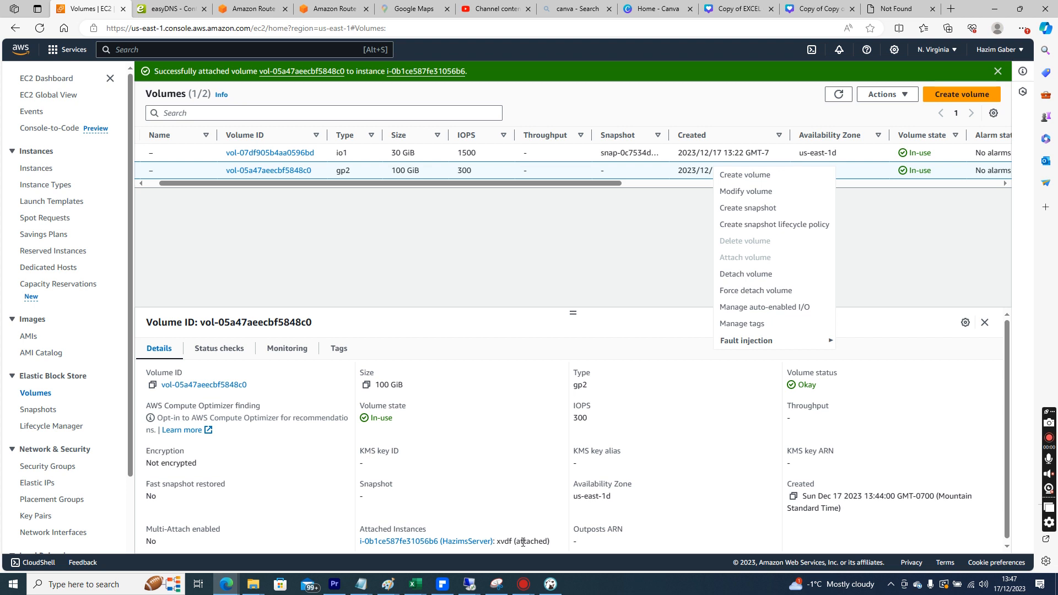
click(757, 211)
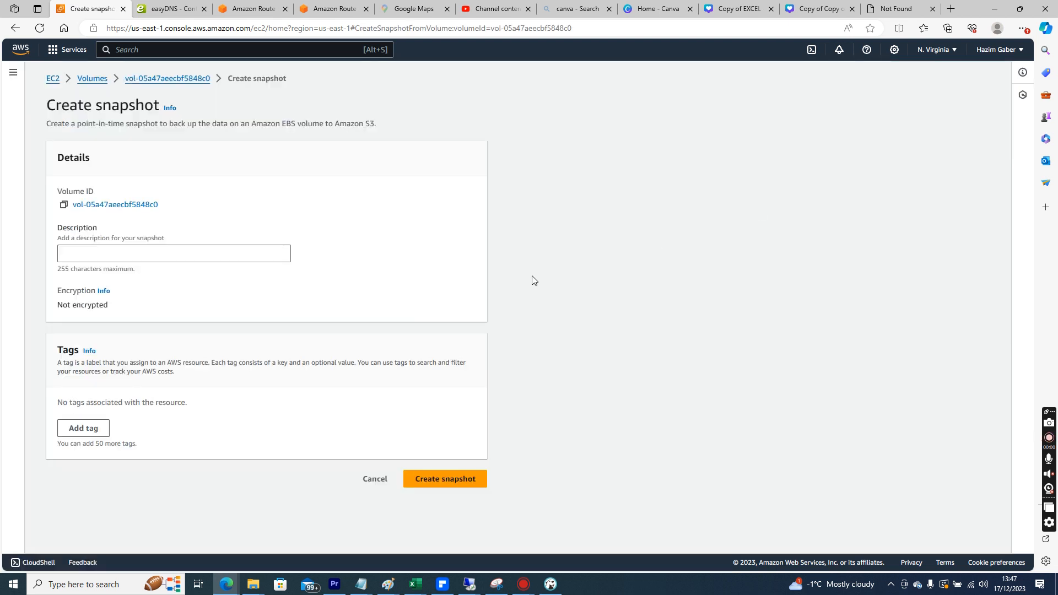
click(197, 255)
text(my snapshot)
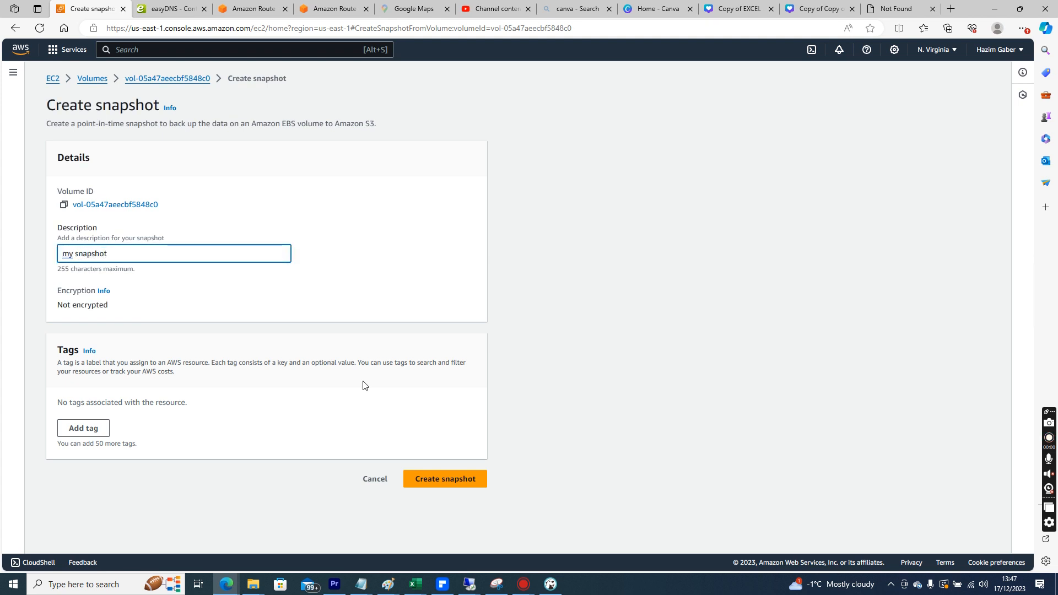
click(443, 477)
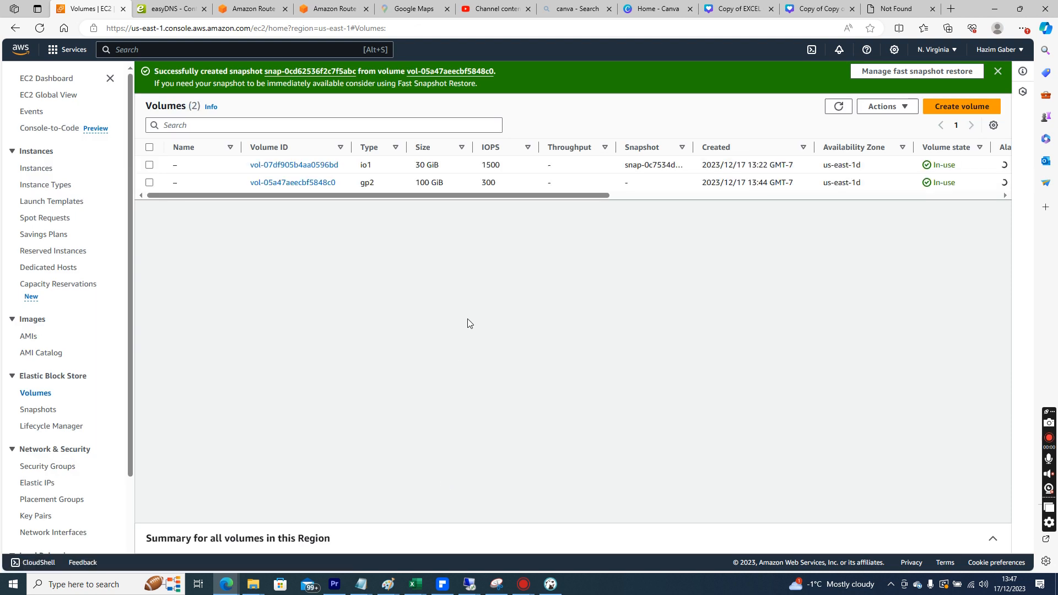
Open the EBS snapshots list, inspect the details of "my snapshot", and refresh its status
click(37, 410)
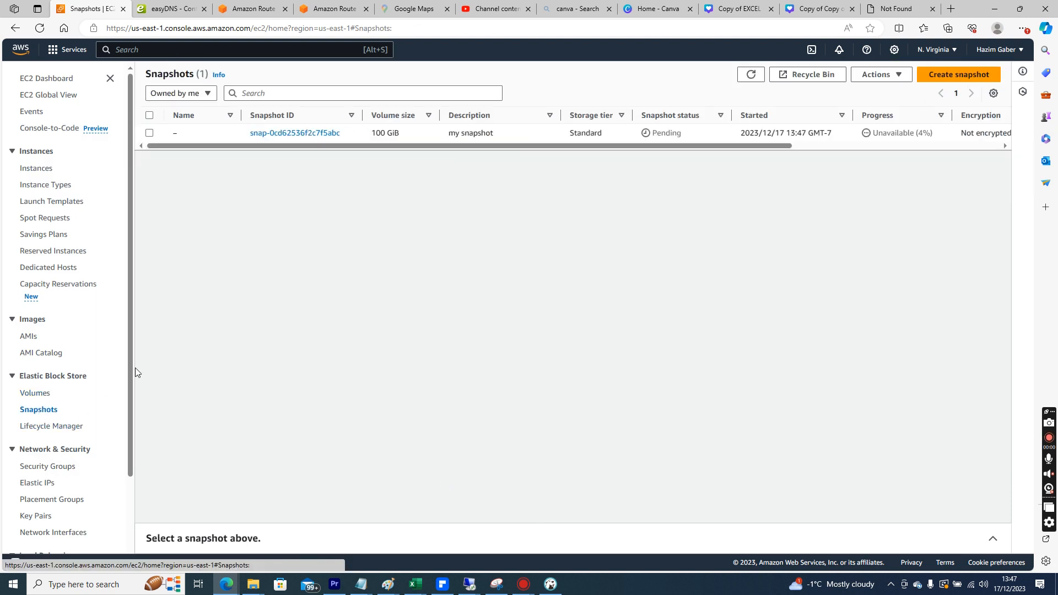
click(562, 132)
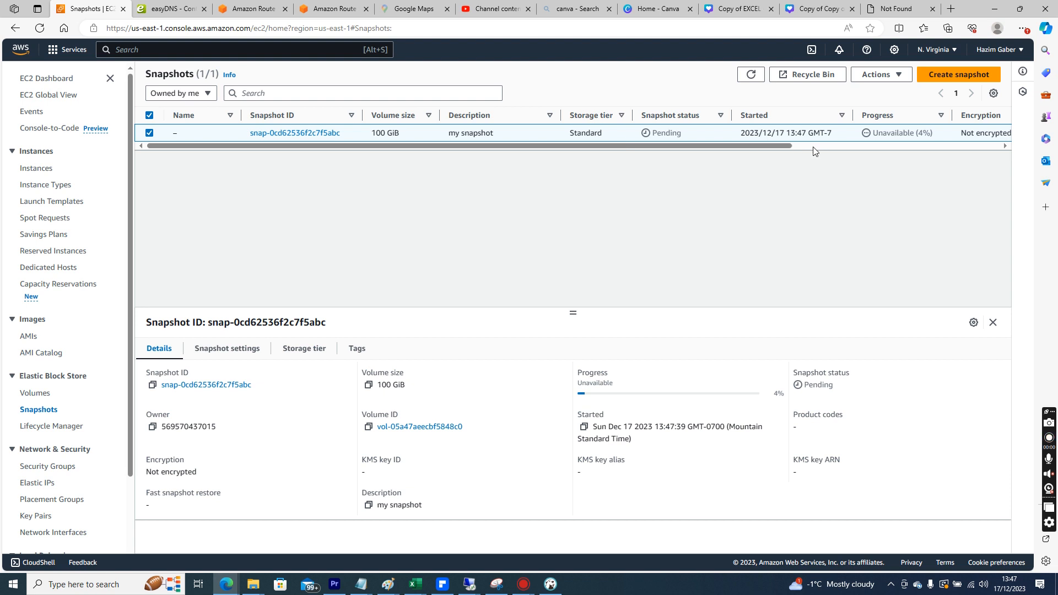
click(742, 76)
click(742, 77)
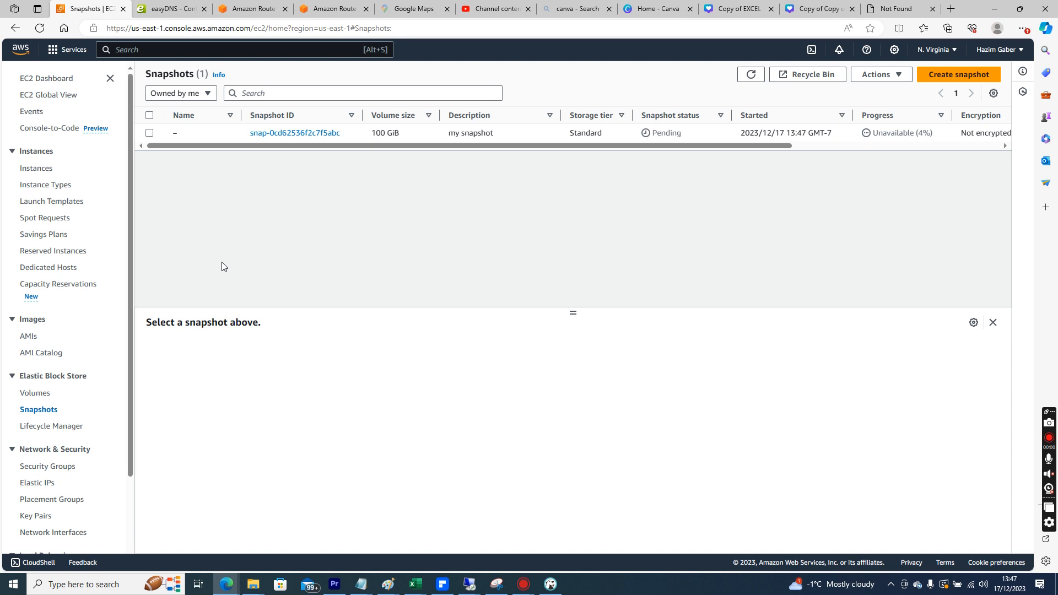
Go back to the volumes list and detach the 100 GiB gp2 volume from its instance
click(32, 396)
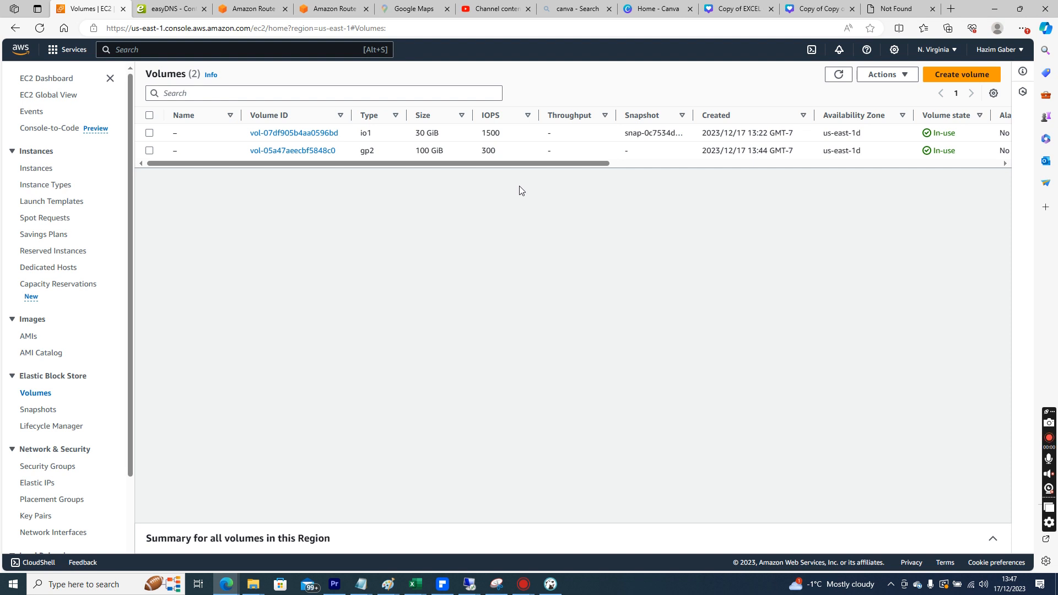
click(598, 153)
right_click(595, 153)
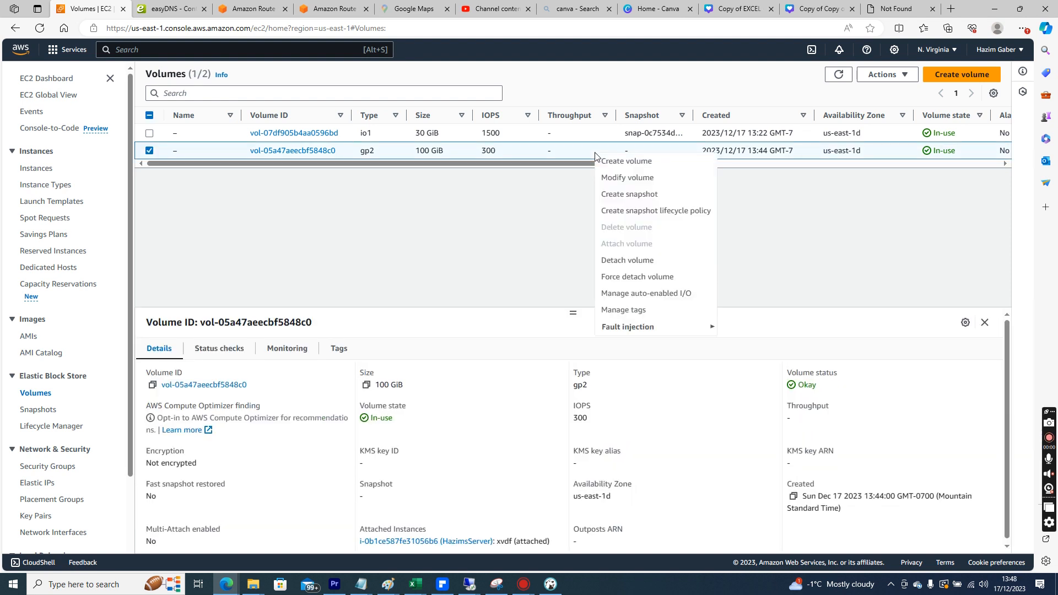
click(638, 261)
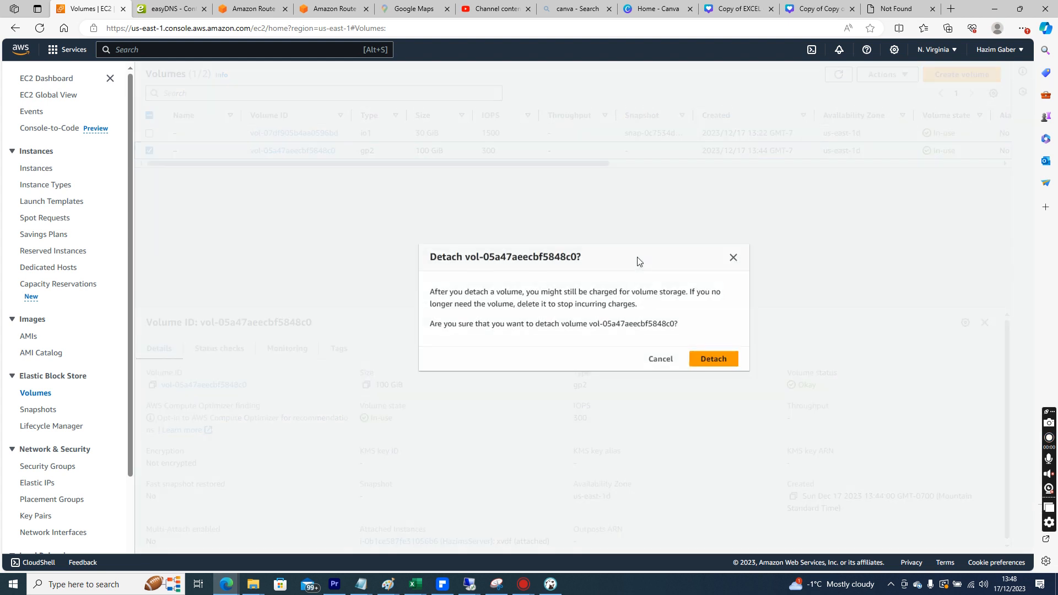
click(703, 361)
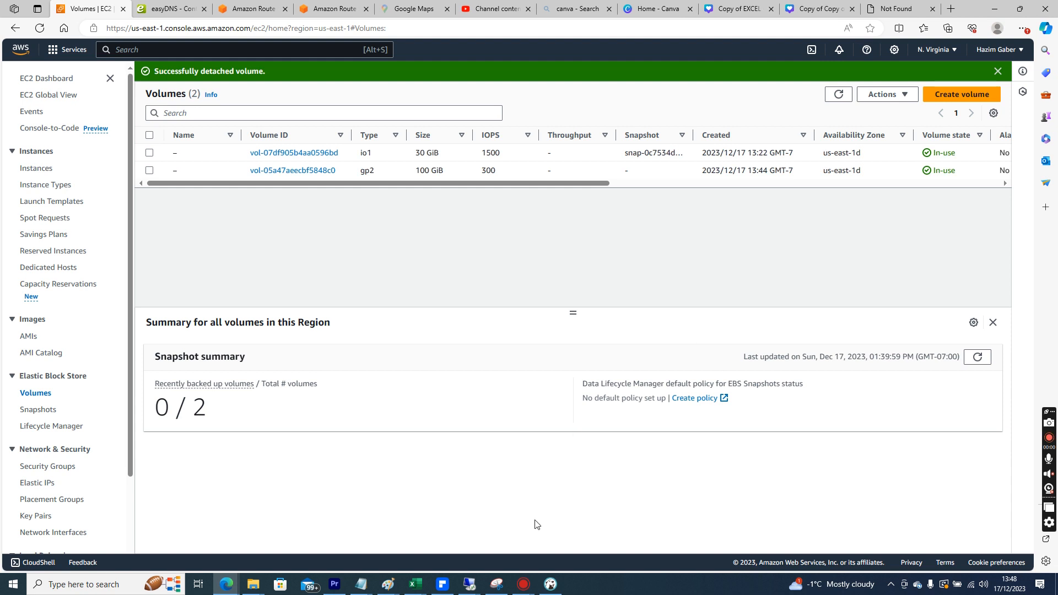
Switch to the Remote Desktop session to check the server's disks and drives, then return to the AWS console
mouse_move(498, 584)
click(533, 546)
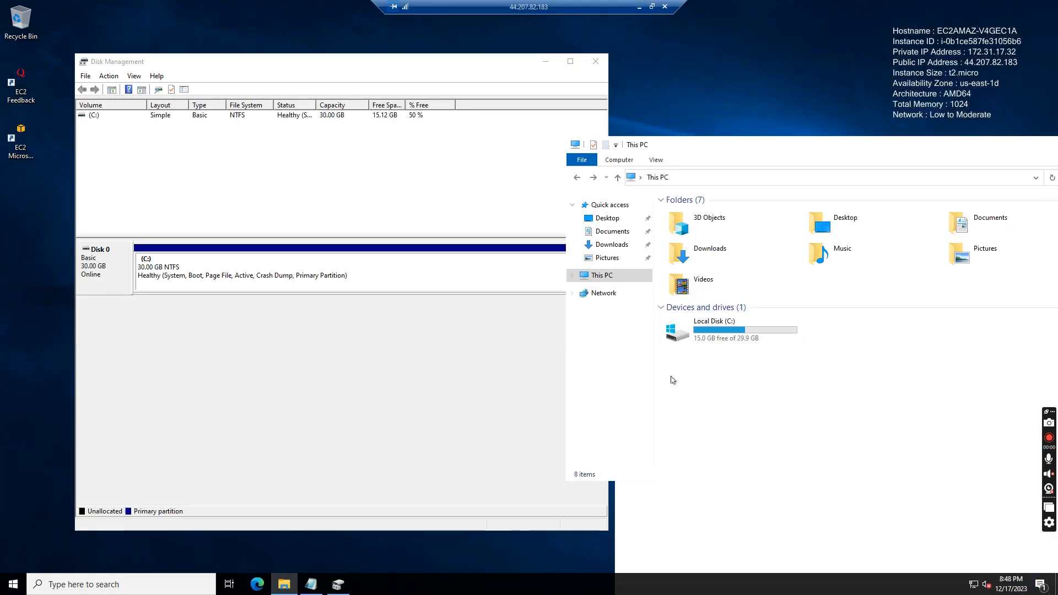
click(640, 7)
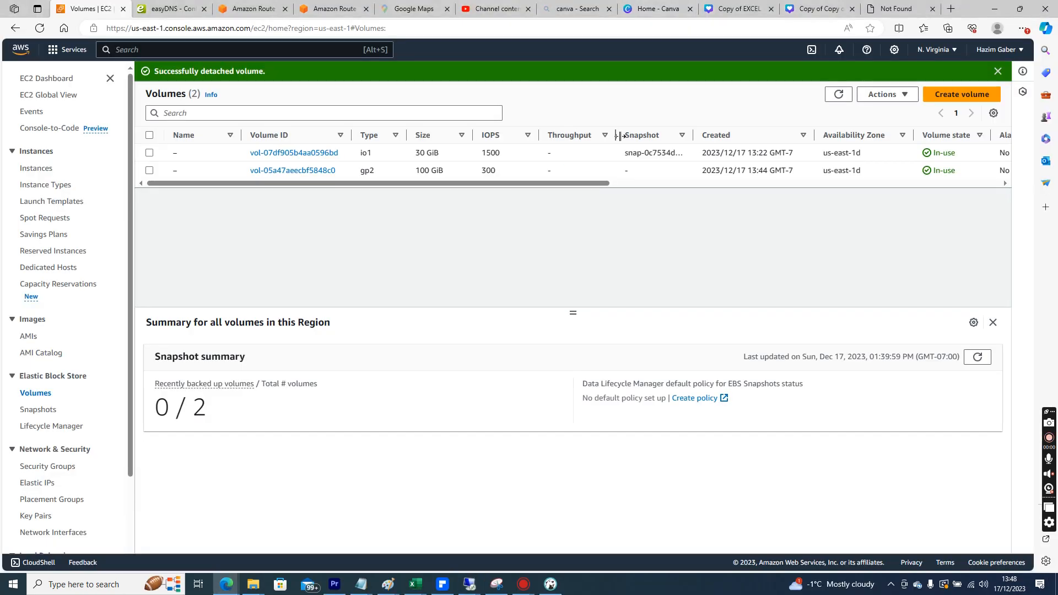
Refresh the volumes list to update the detachment state and delete the 100 GiB gp2 volume
drag(587, 183, 477, 207)
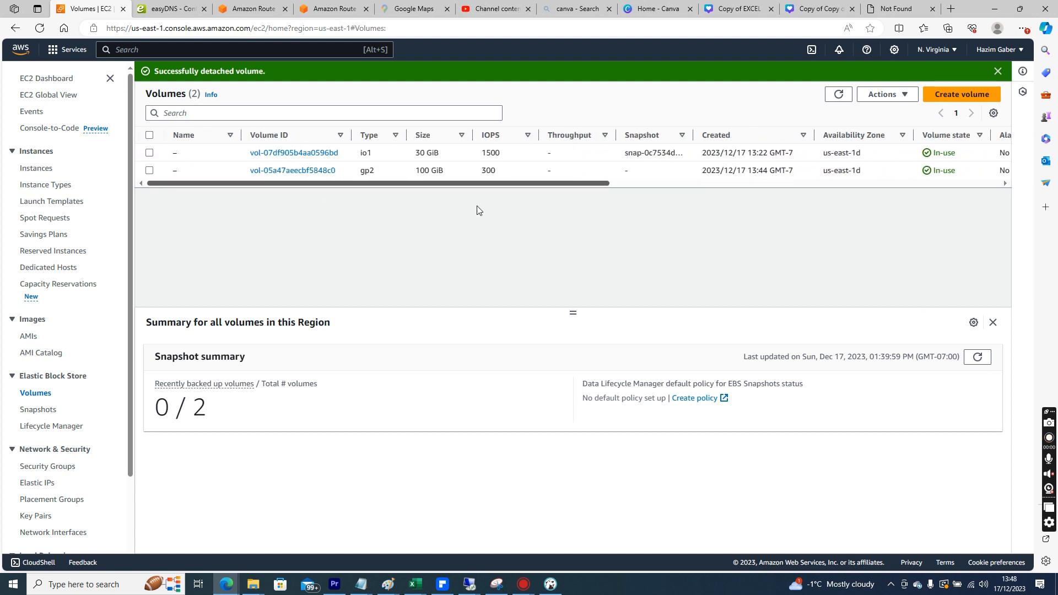
click(597, 173)
right_click(597, 172)
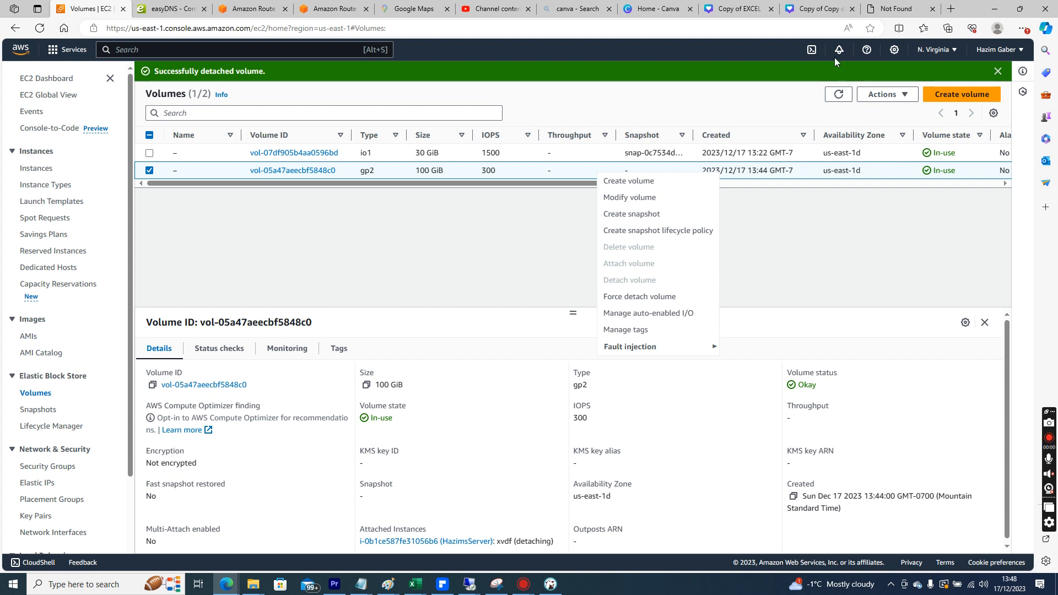
click(839, 94)
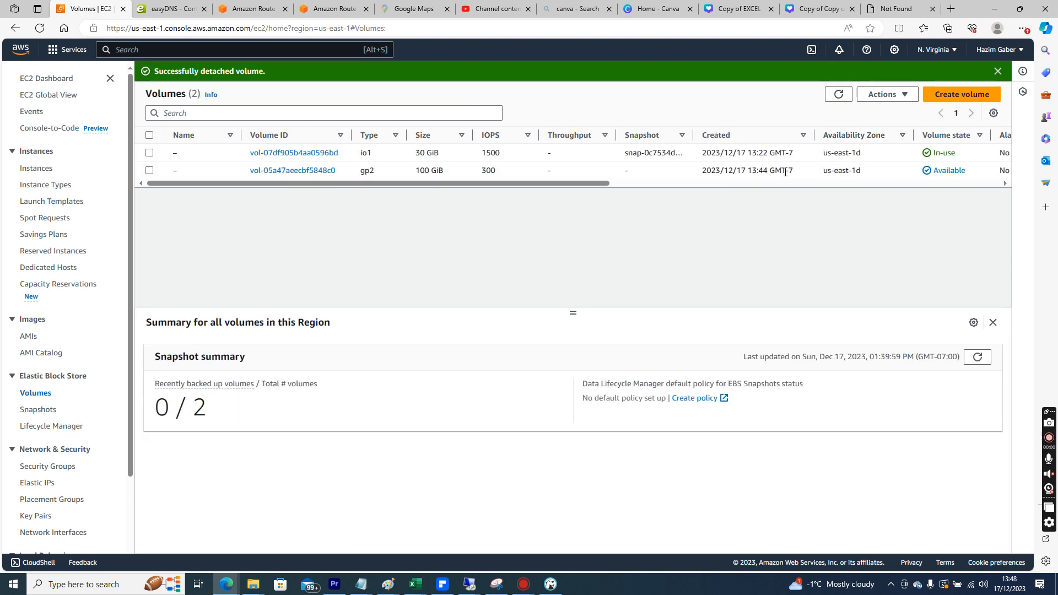
right_click(785, 173)
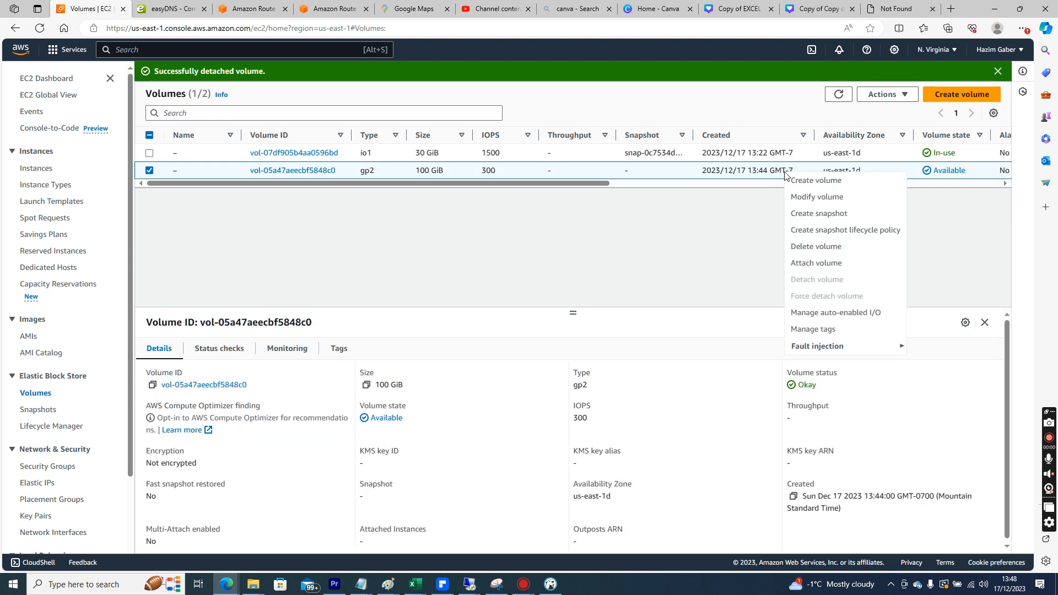
click(802, 246)
click(713, 366)
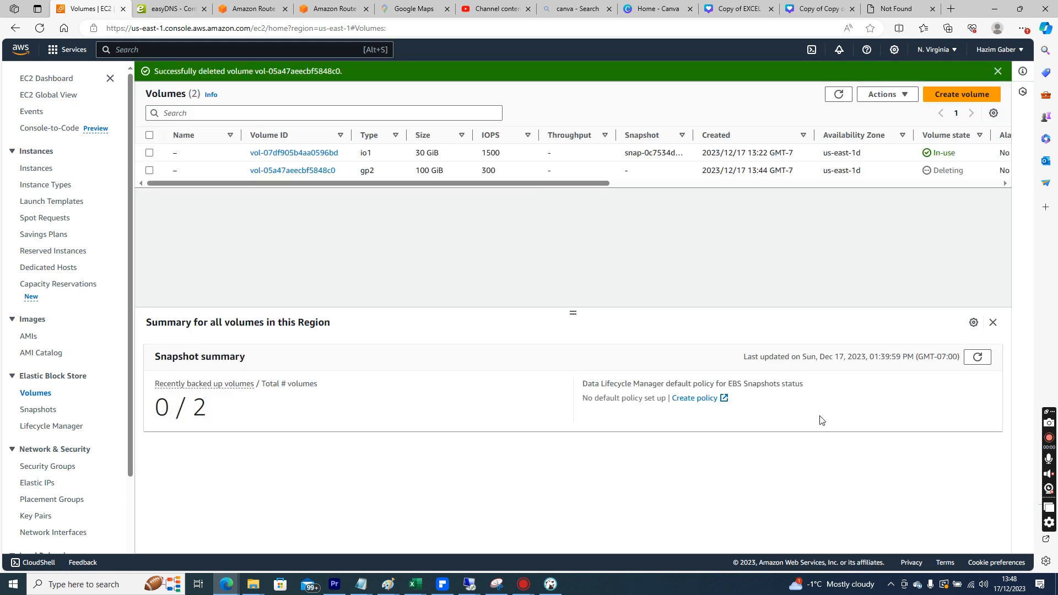
Refresh the volumes list and check the states of the deleted volume and of the "my snapshot" snapshot
click(838, 95)
click(791, 185)
click(836, 96)
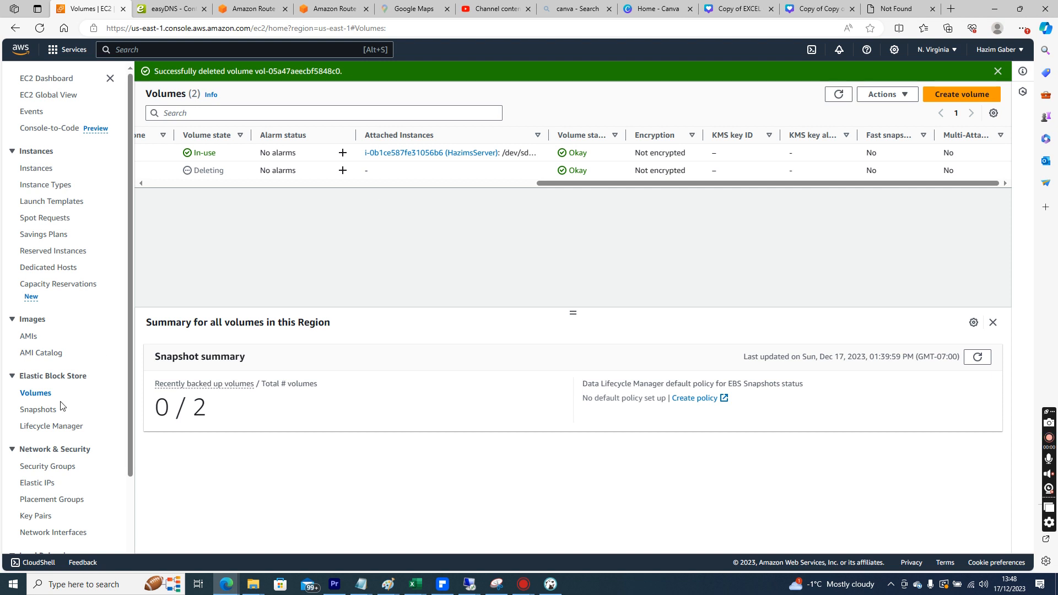
click(43, 413)
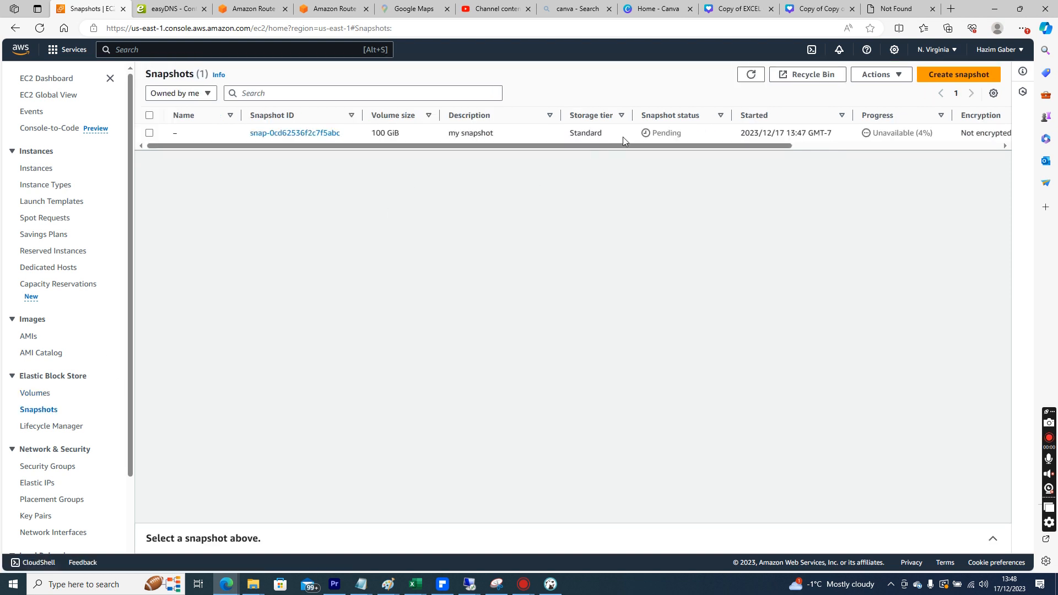
click(35, 393)
drag(533, 164, 699, 188)
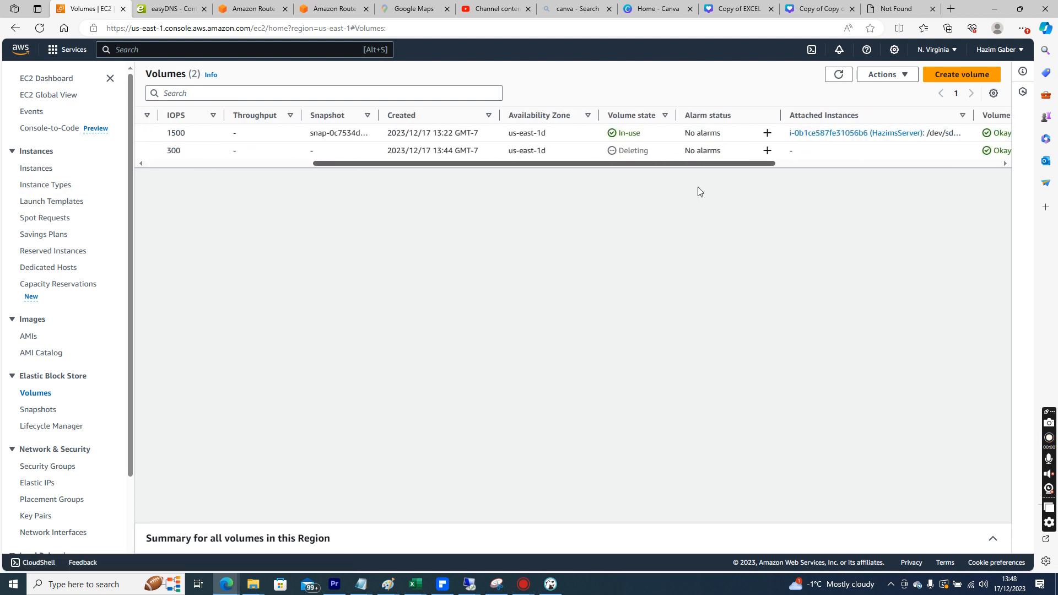
click(837, 77)
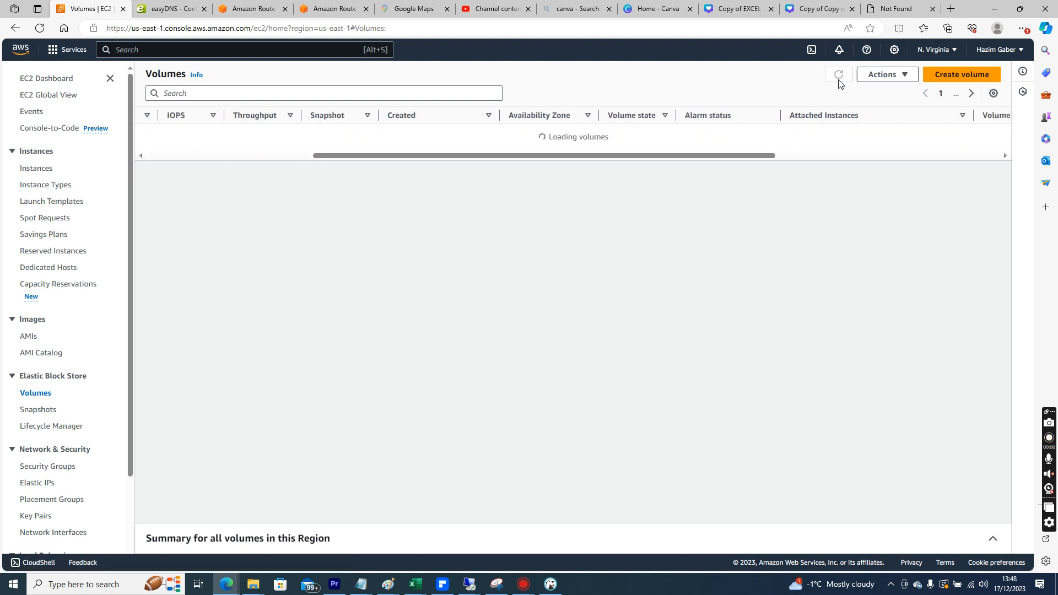